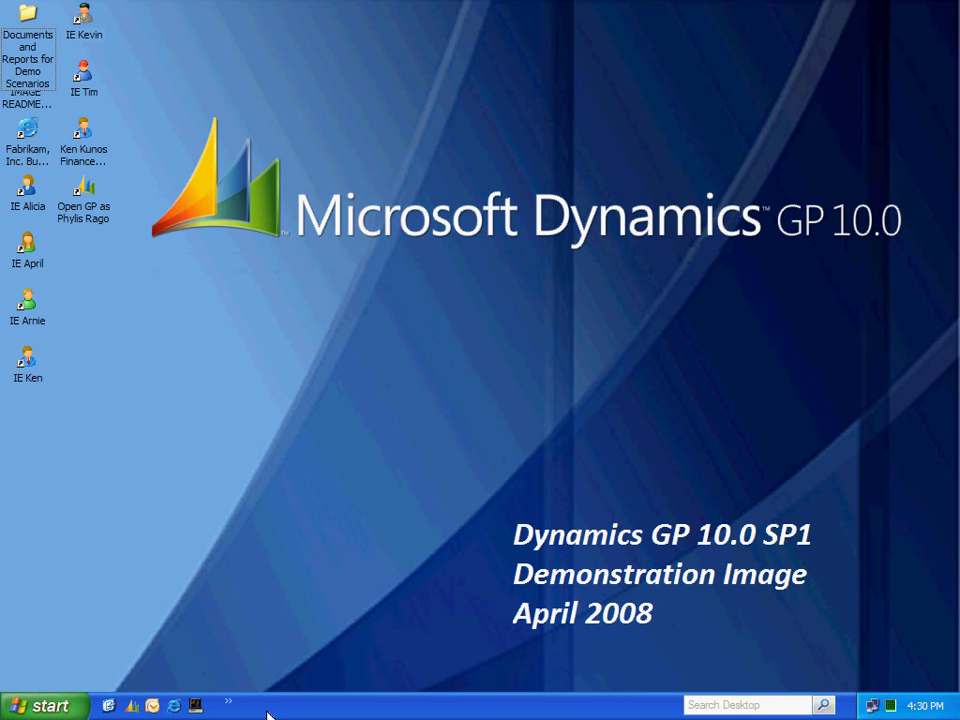
Open Business Portal in a maximized browser and sign in as a different user with their password.
left_click(174, 705)
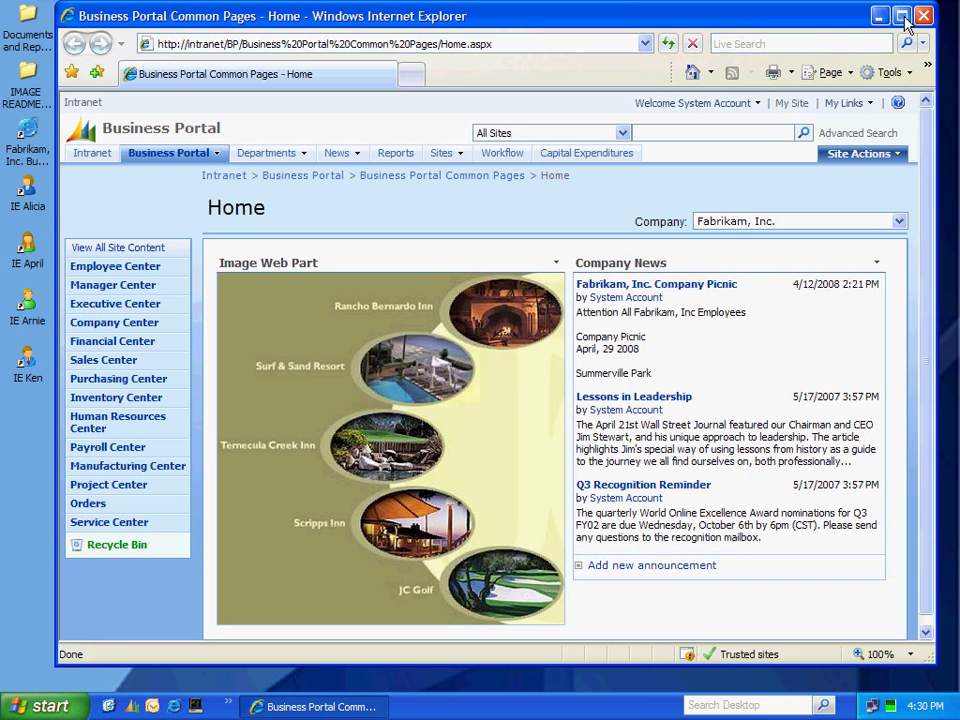
left_click(902, 16)
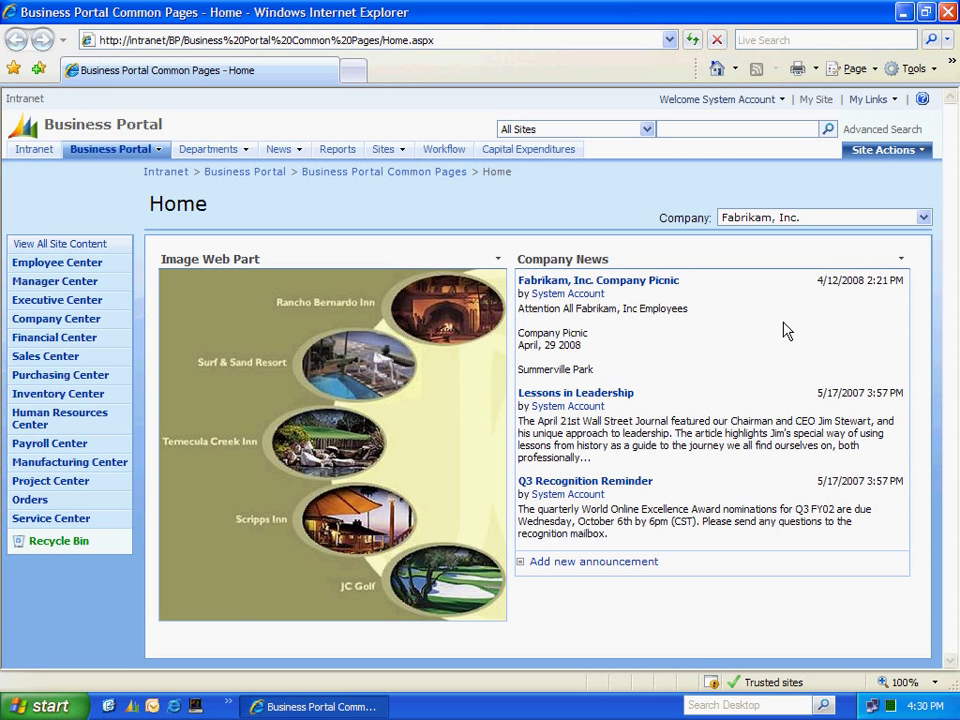
left_click(783, 102)
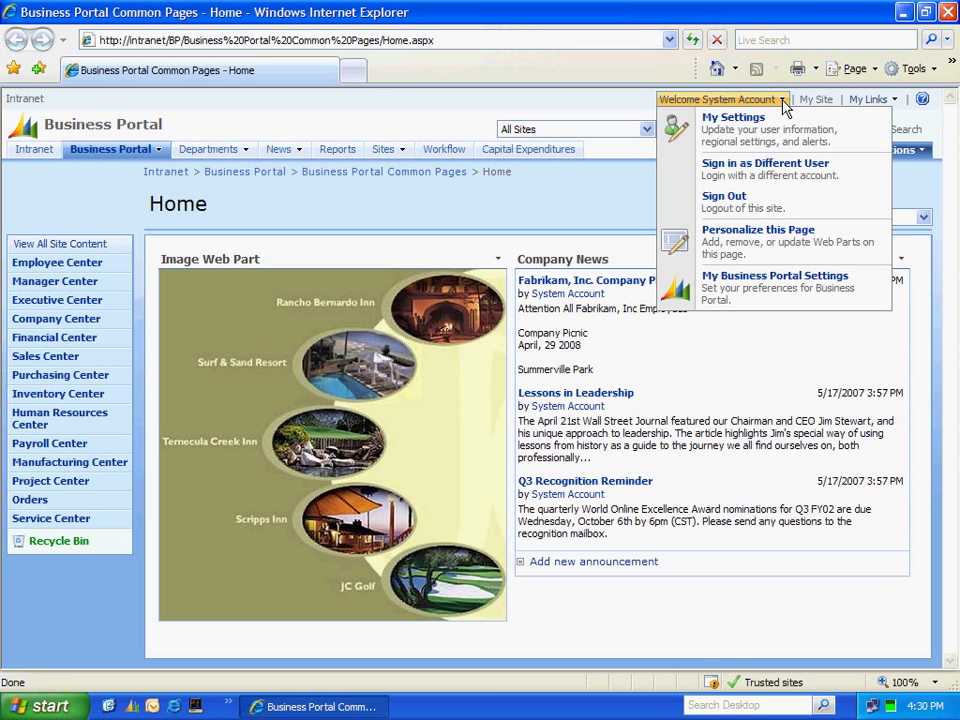
left_click(790, 168)
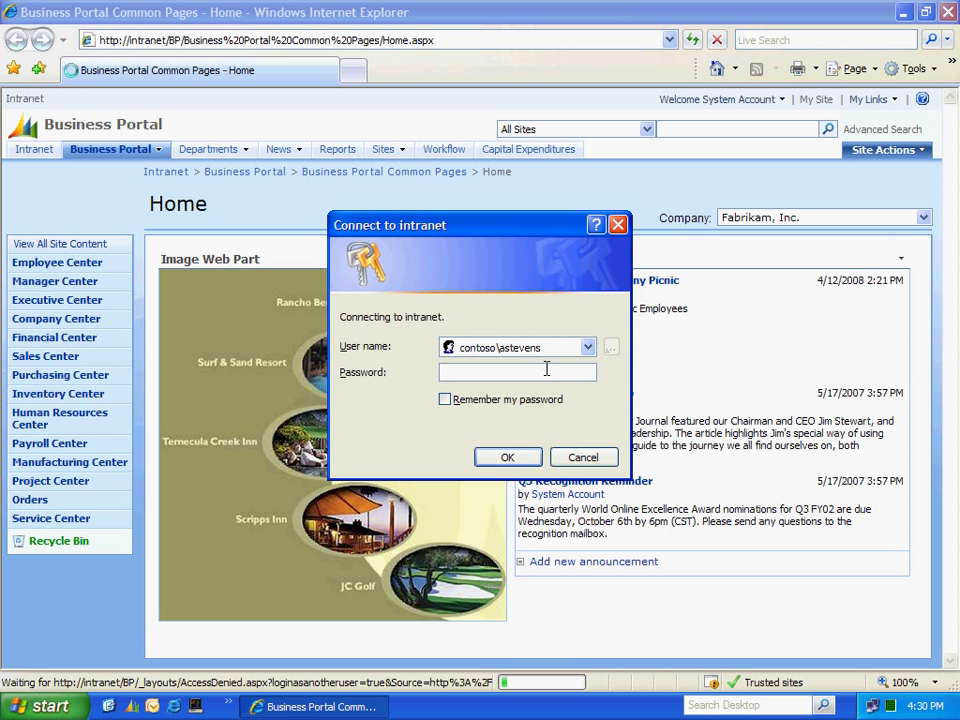
type("**********")
key("Return")
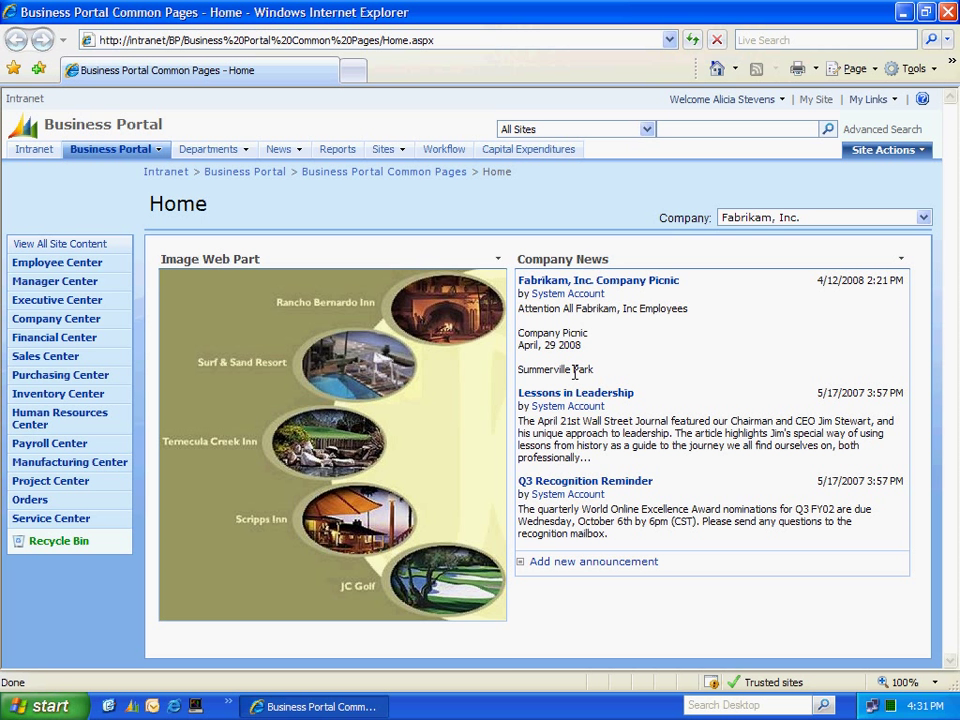
Start a new purchase request under Employee Center > Purchase Requests titled 'Laptop Computer'.
left_click(45, 268)
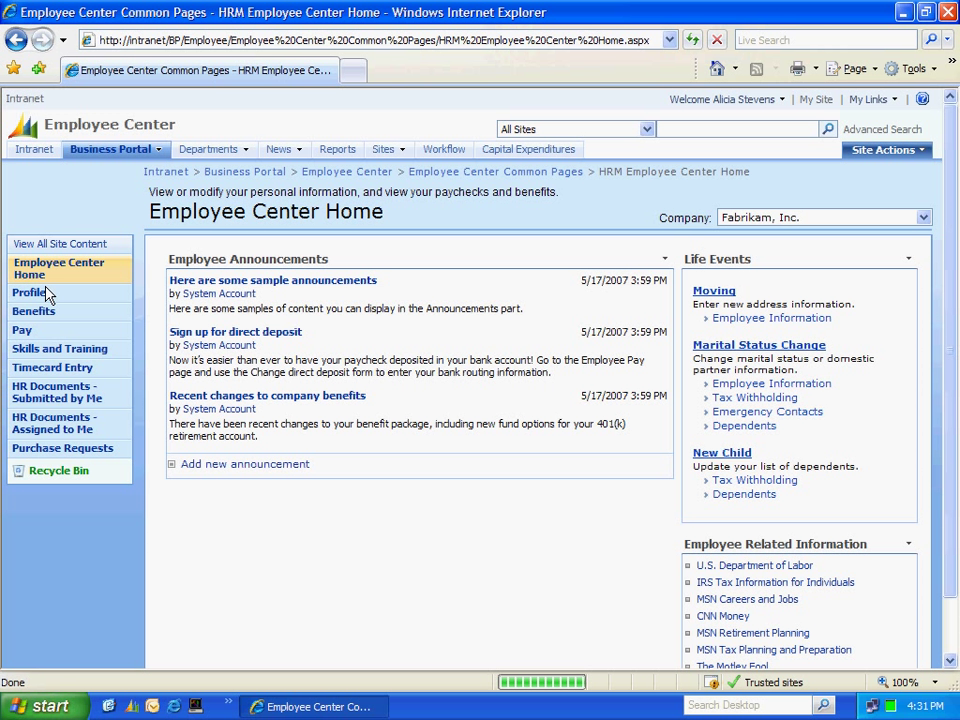
left_click(70, 450)
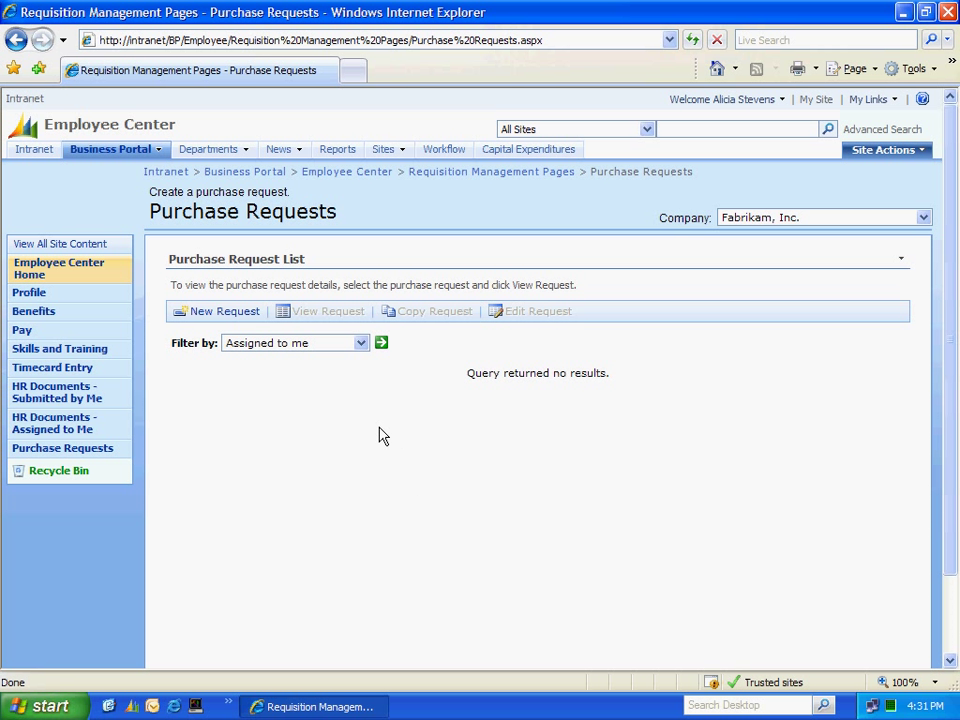
left_click(224, 312)
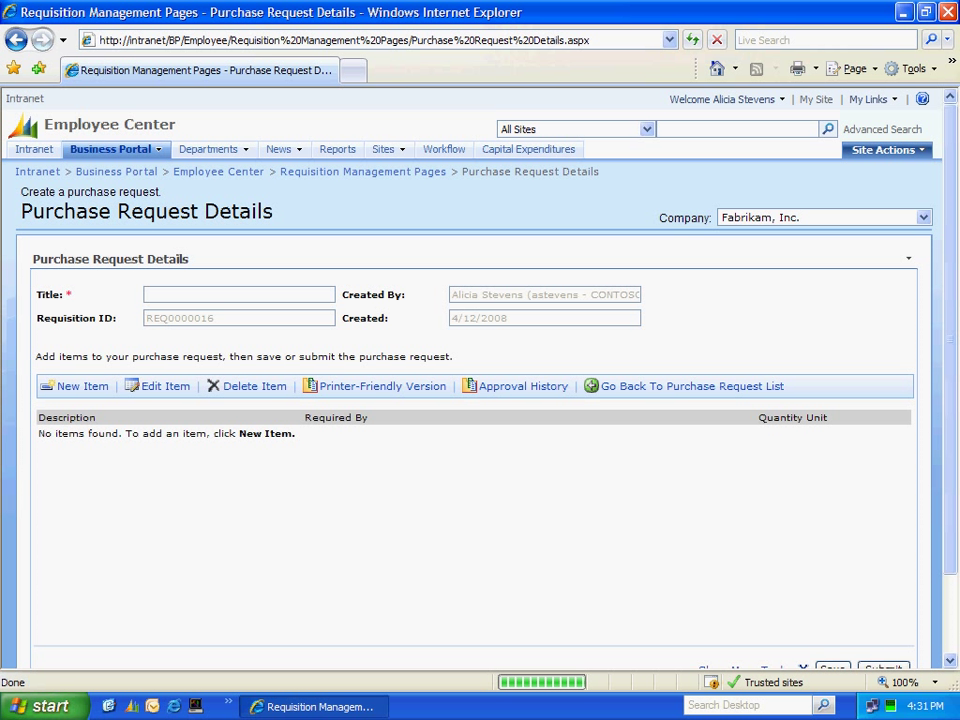
left_click(179, 294)
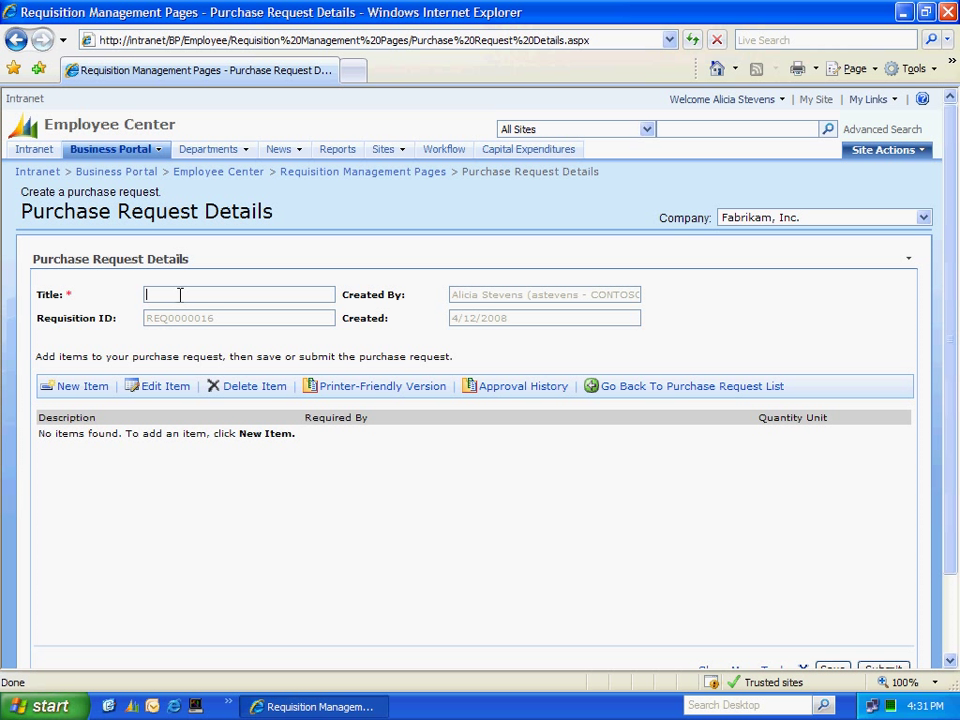
type("Laptop Computer")
scroll(179, 294, "down", 1)
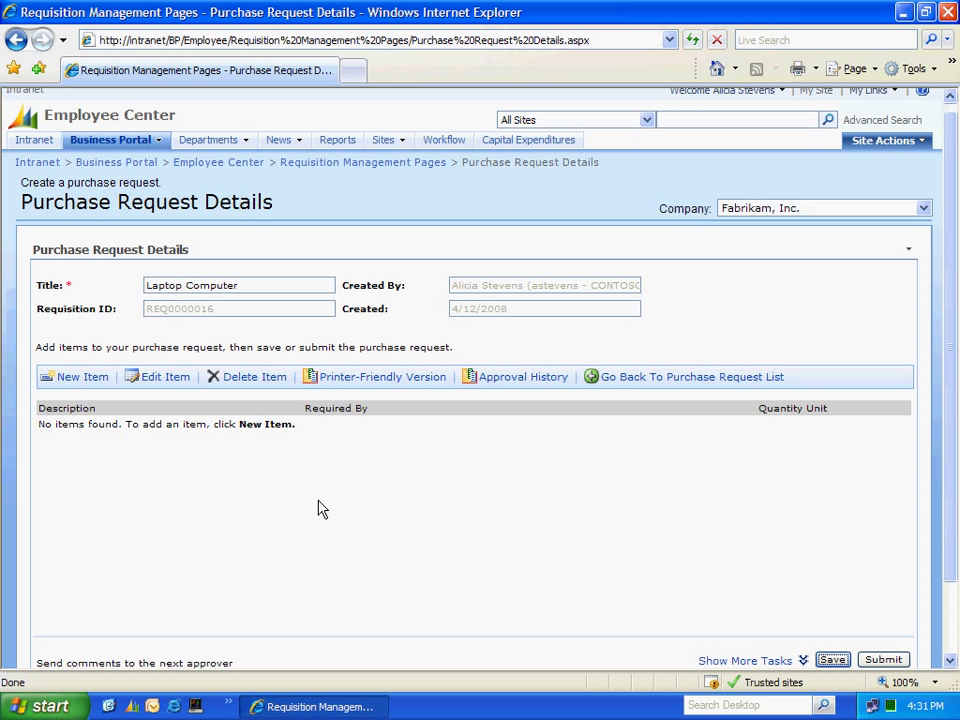
Add a Laptop line item with the comment 'Need this ASAP' and save it.
left_click(68, 381)
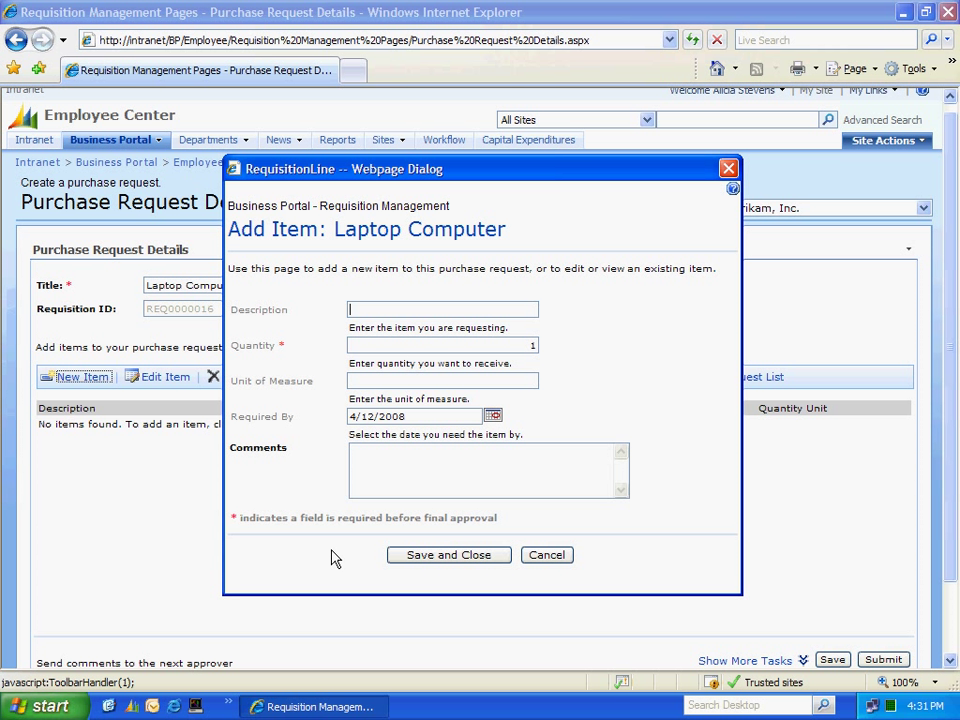
type("aptop")
key("Tab")
key("Tab")
key("Tab")
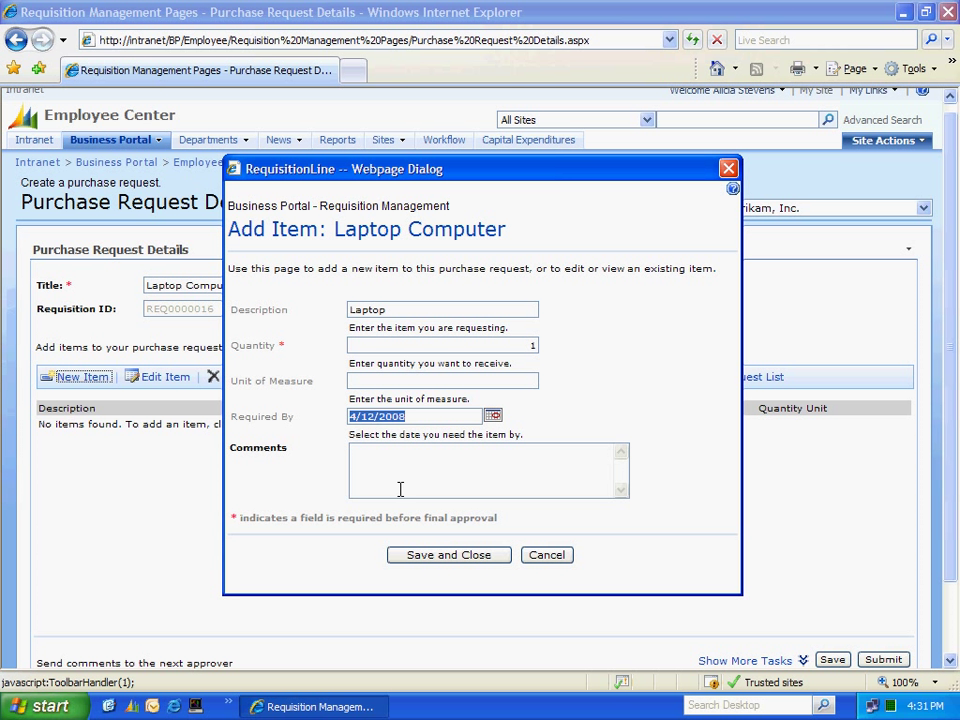
left_click(466, 467)
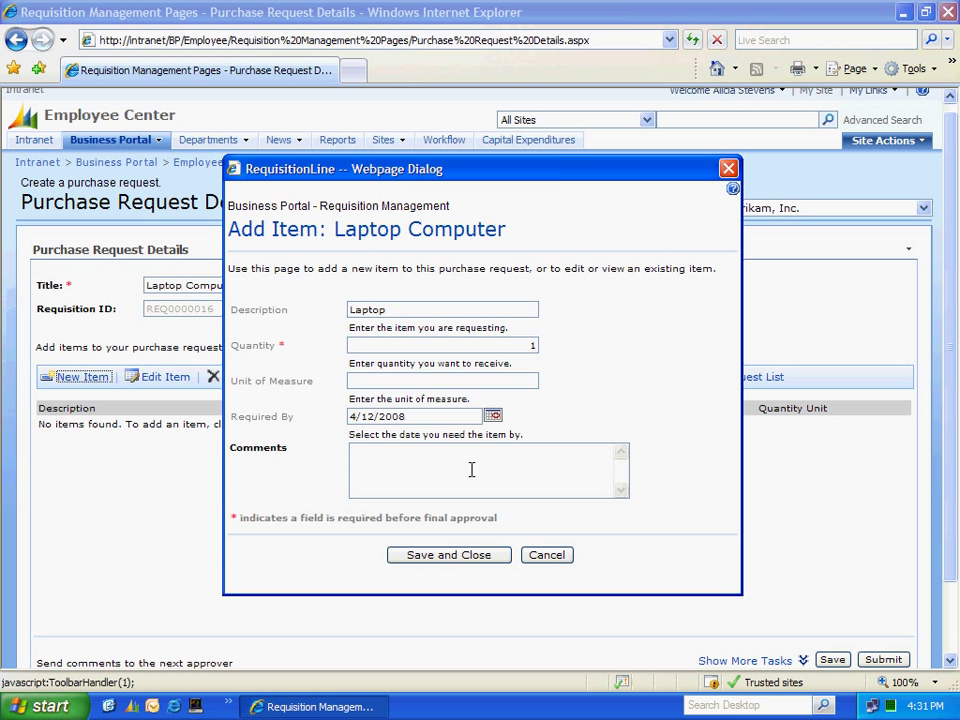
type("Need this ASAP.")
left_click(441, 555)
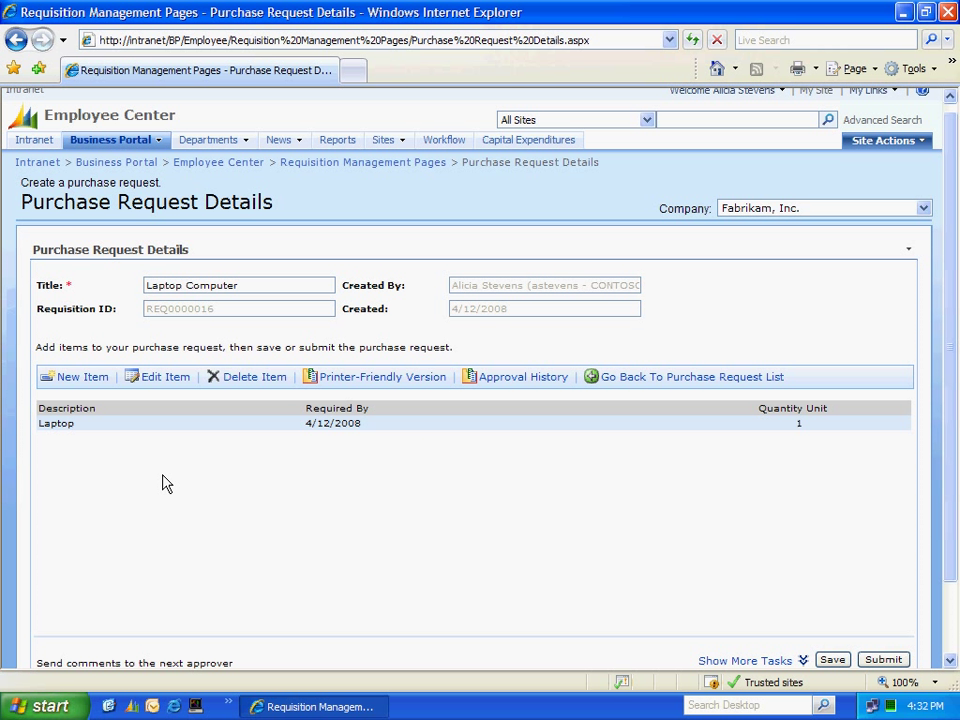
Submit the Laptop Computer request to the Requisition Approver and confirm.
left_click(950, 661)
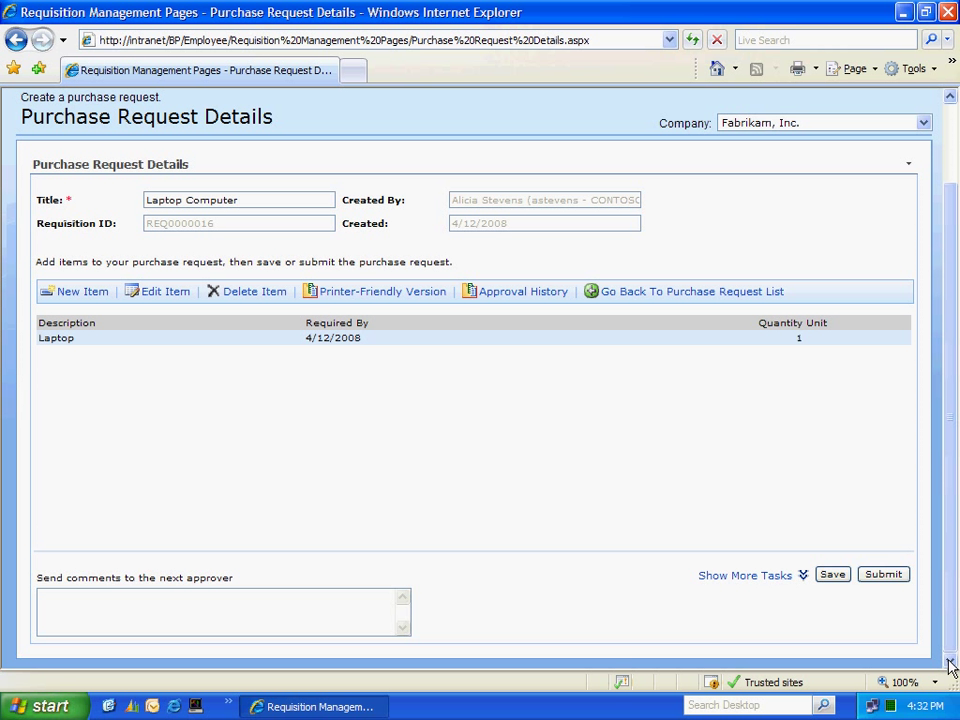
left_click(802, 576)
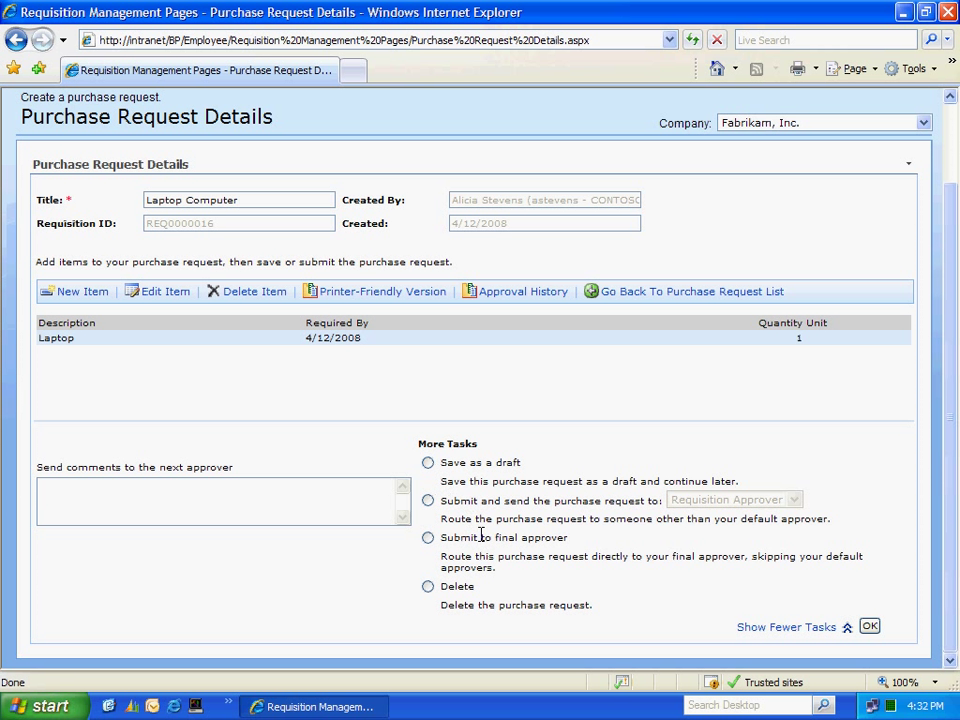
left_click(428, 501)
left_click(869, 627)
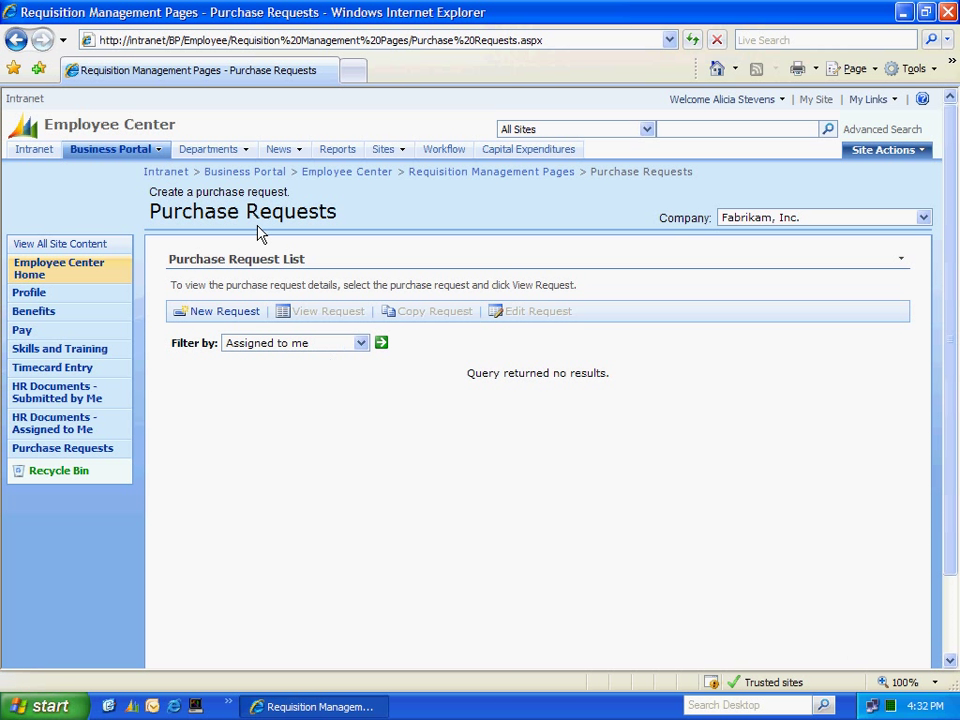
Return to the Business Portal Home page and sign in under another user's account.
left_click(110, 149)
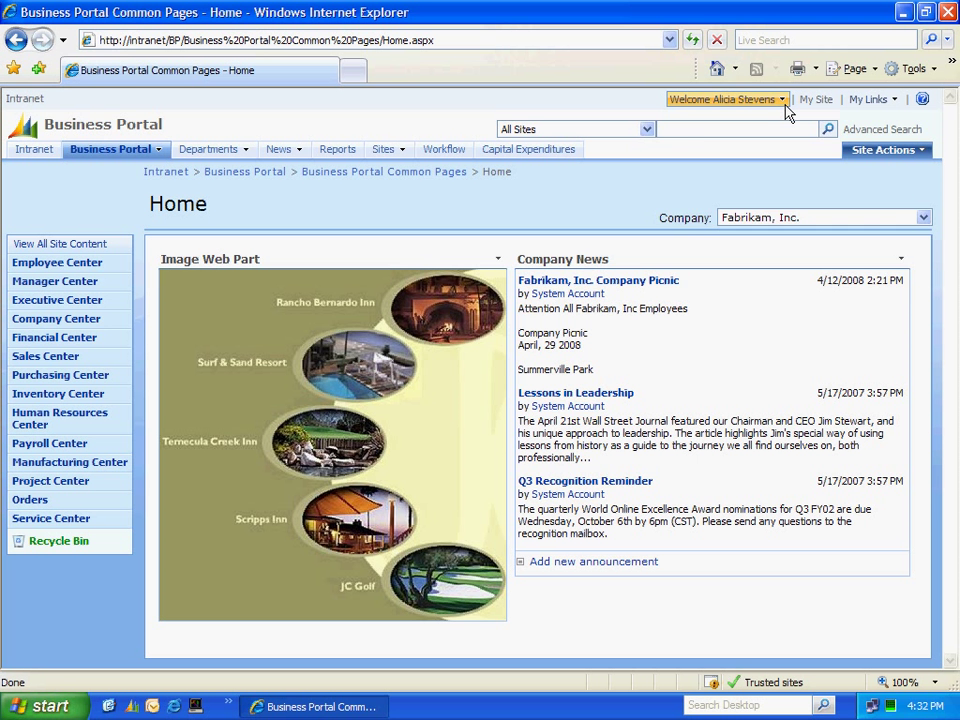
left_click(782, 100)
left_click(777, 170)
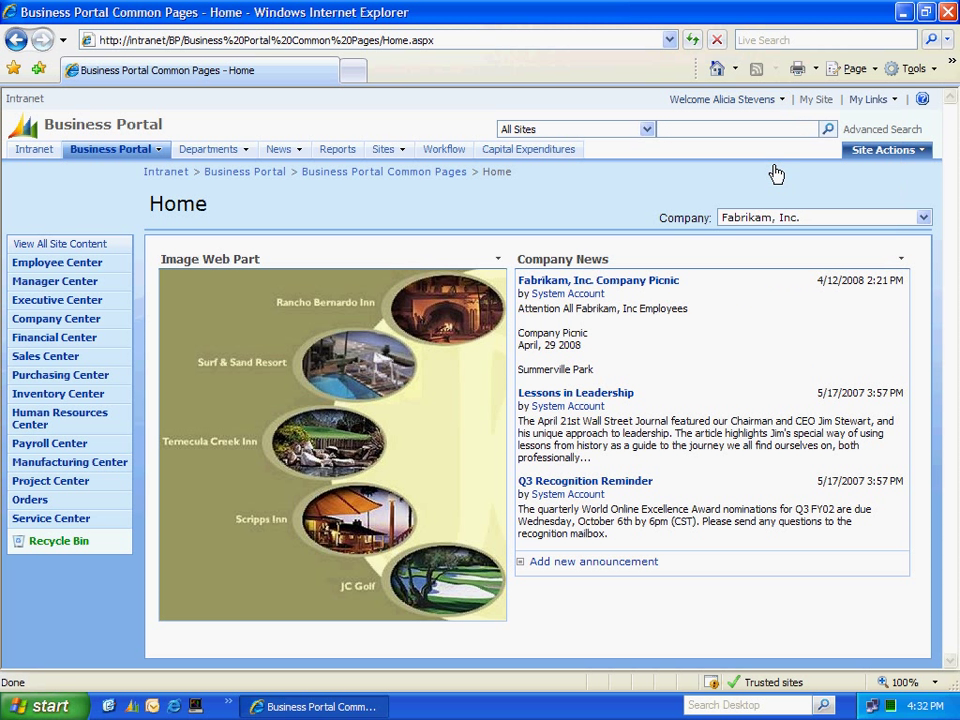
left_click_drag(559, 349, 501, 342)
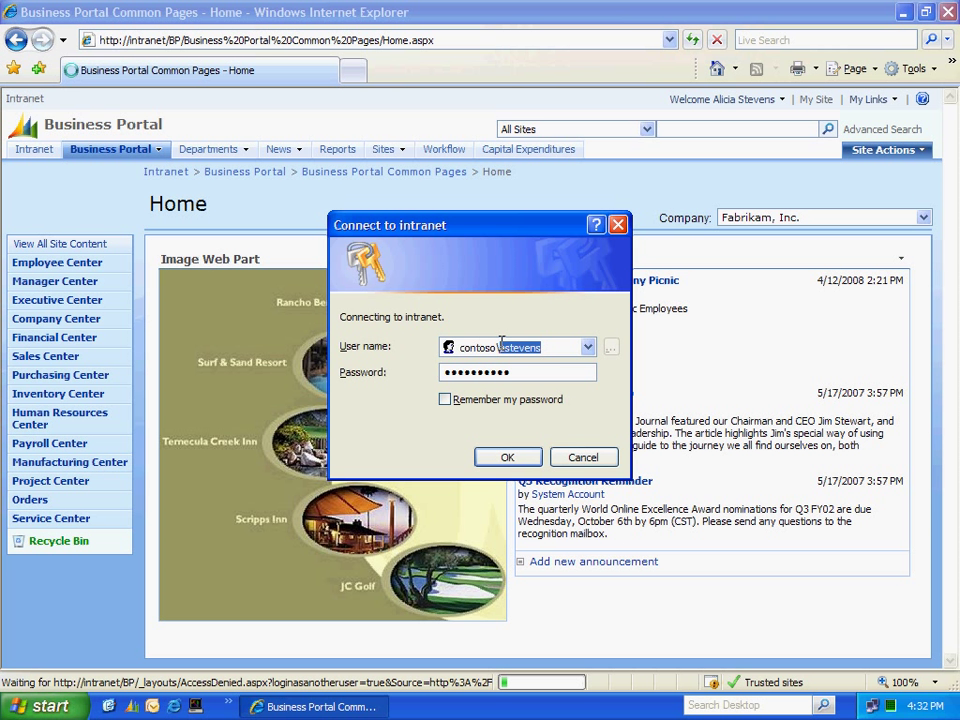
type("arago")
left_click(507, 457)
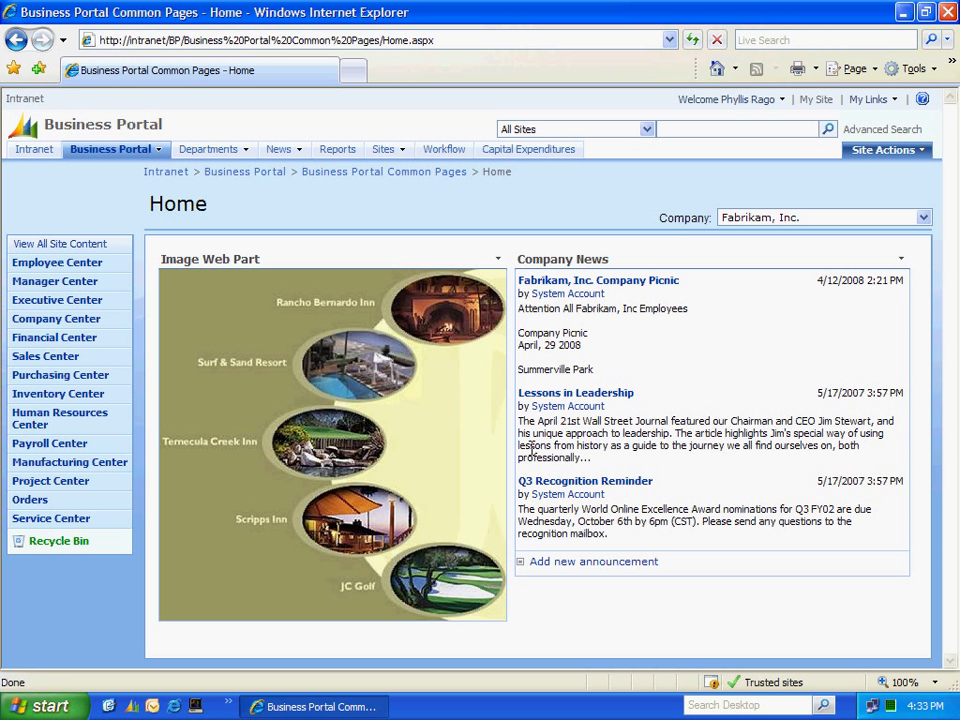
Filter Purchase Requests to 'Assigned to my roles' with the Requisition Approver role.
left_click(48, 265)
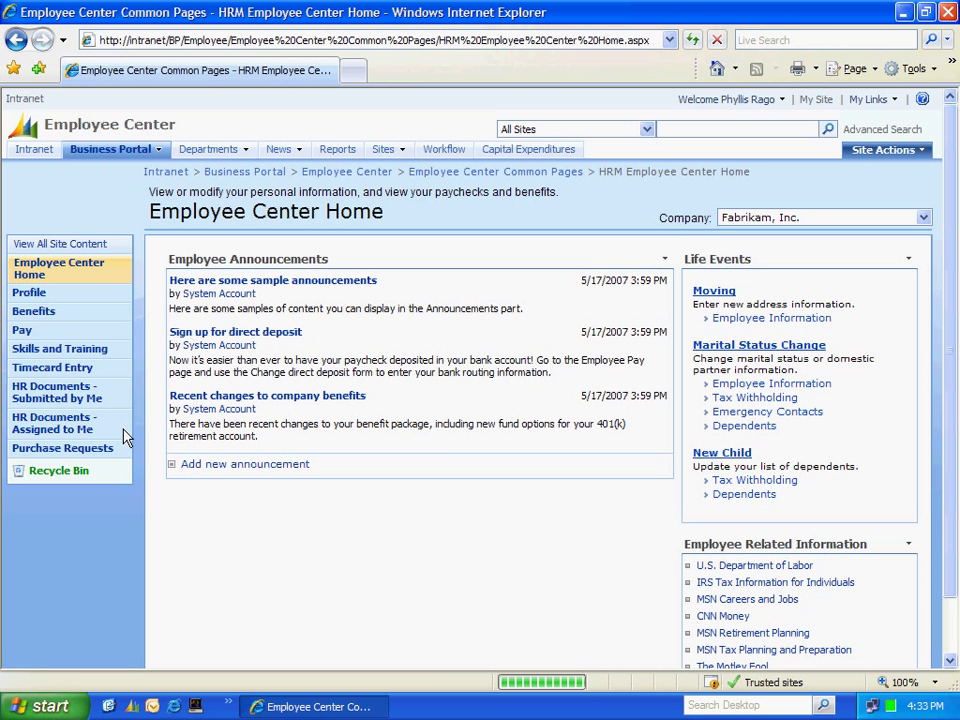
left_click(88, 452)
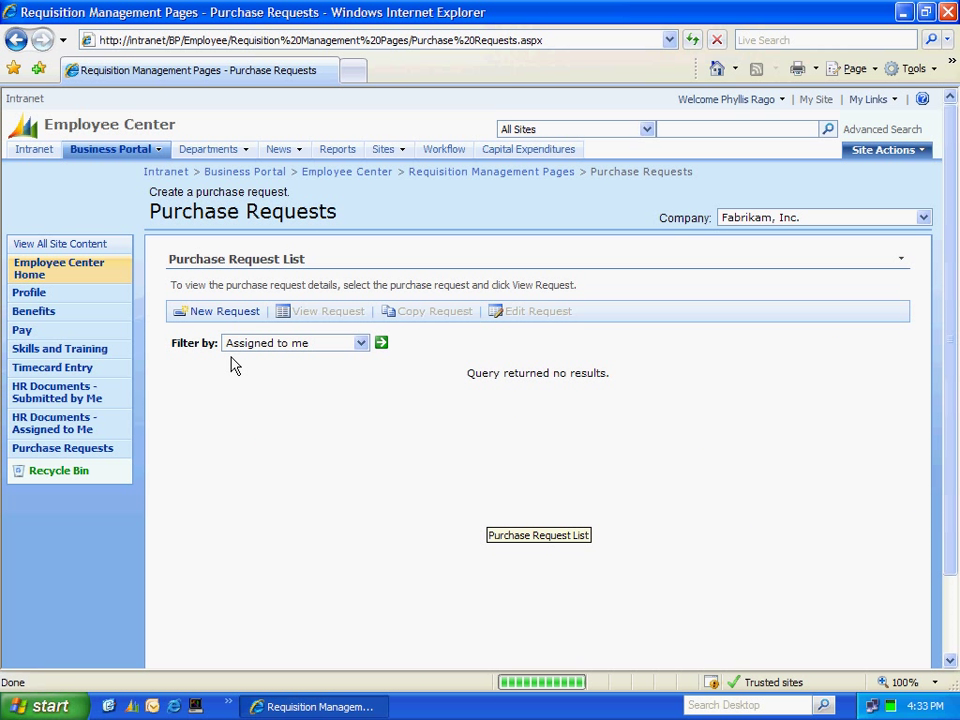
left_click(361, 344)
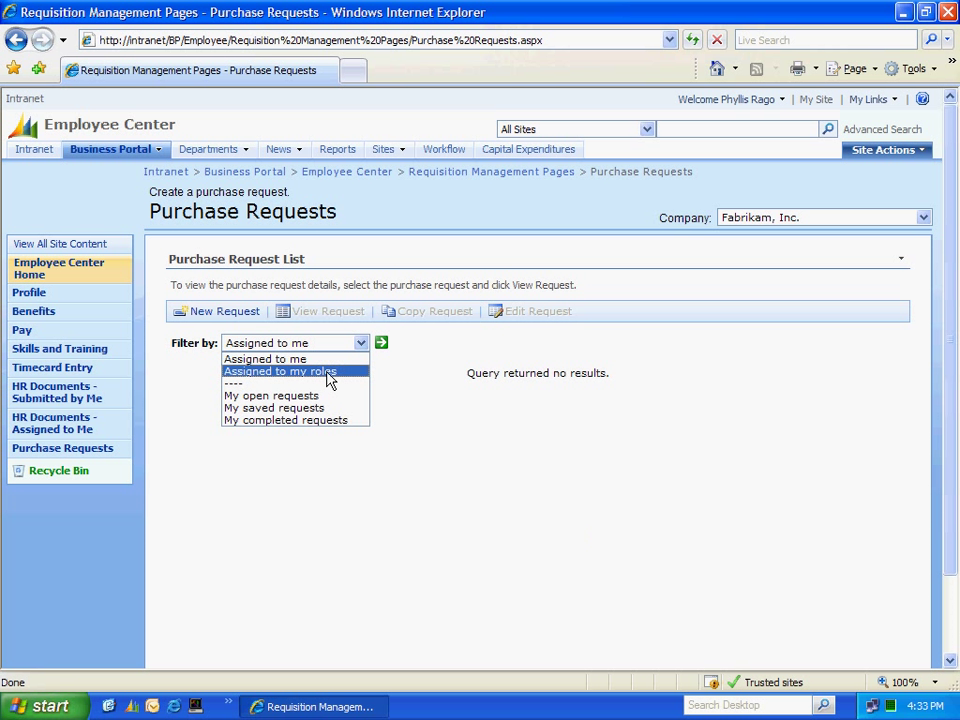
left_click(328, 374)
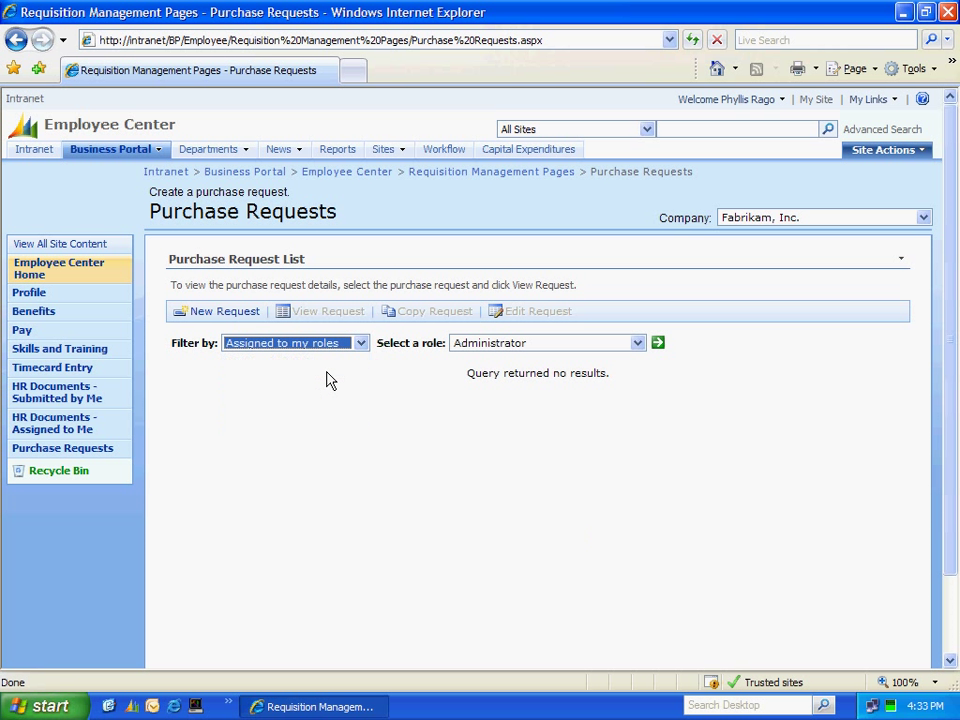
left_click(637, 344)
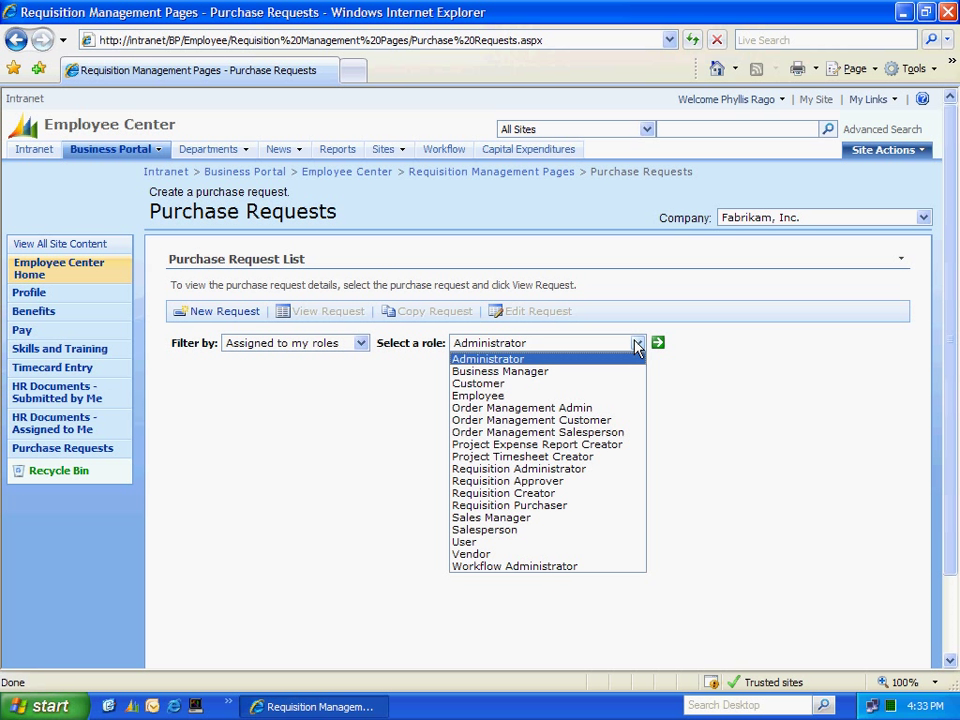
left_click(613, 484)
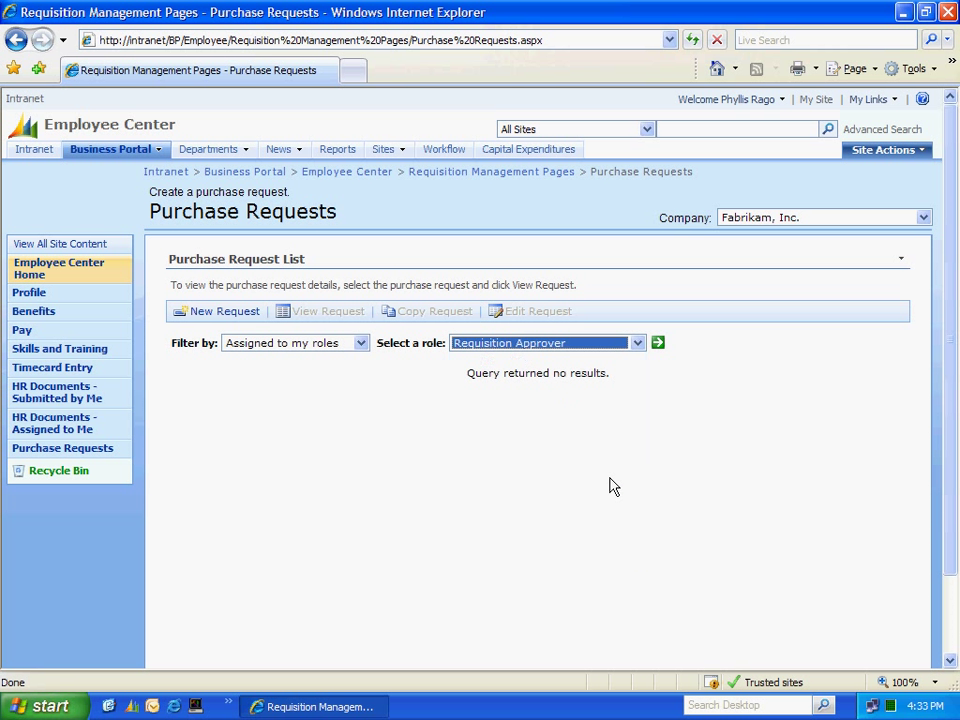
left_click(659, 345)
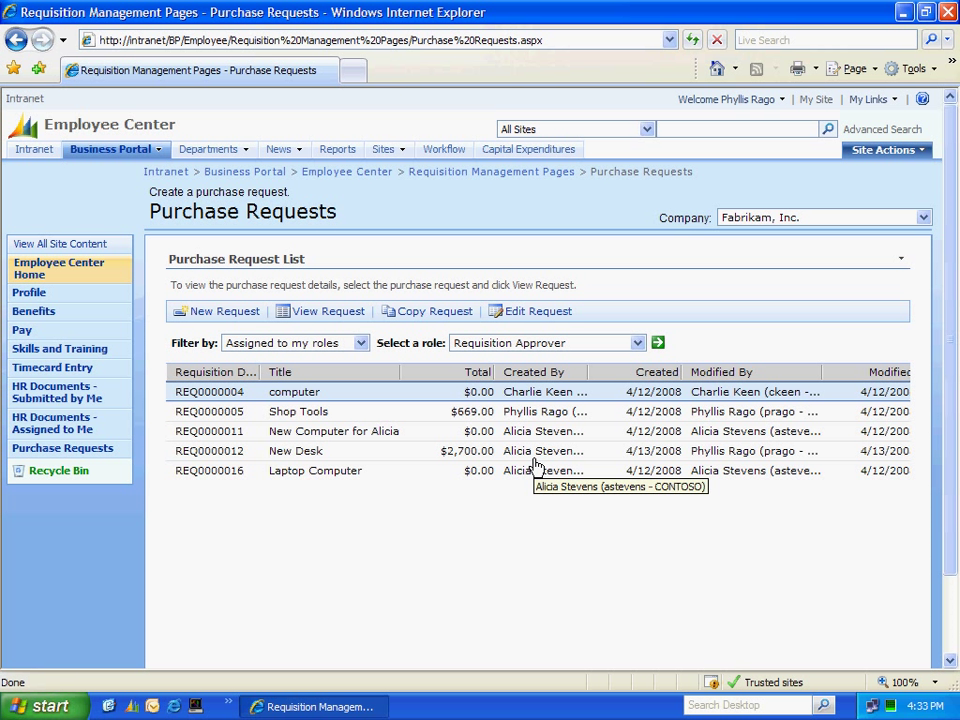
Open request REQ0000016 Laptop Computer for editing.
left_click(307, 480)
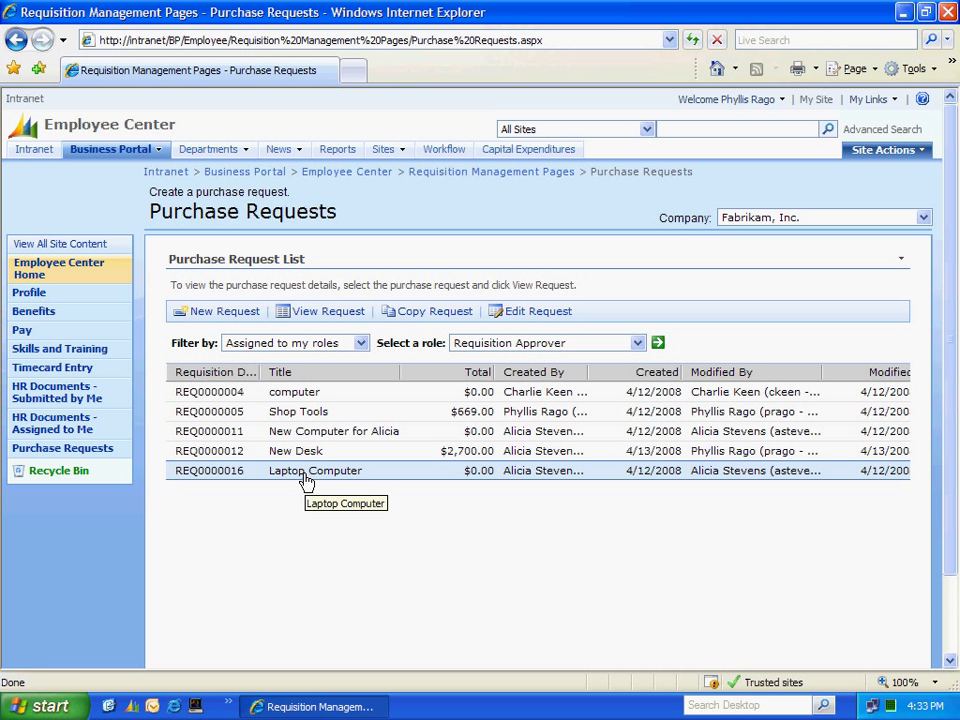
left_click(543, 316)
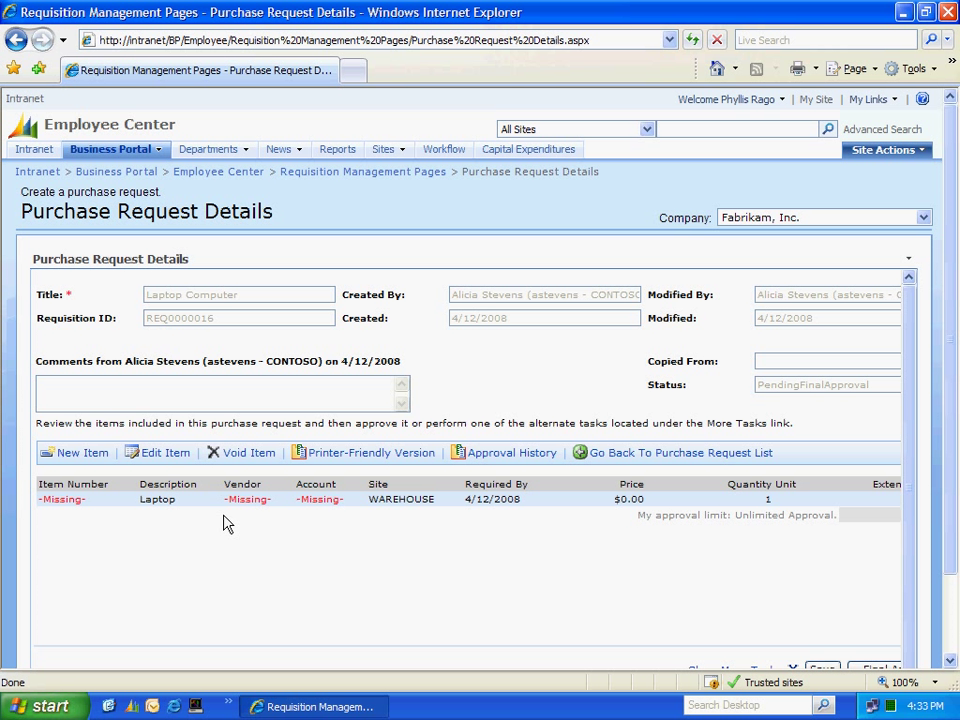
Set the Laptop line's item number to LAPTOP and its vendor to ADVANCED.
left_click(158, 455)
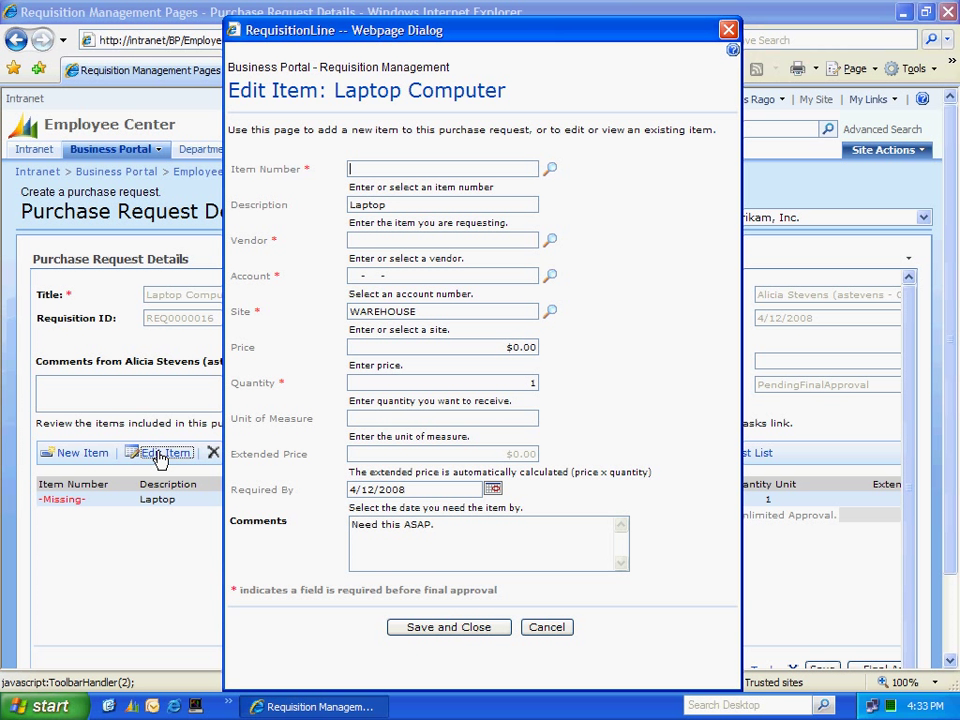
left_click(383, 169)
key("Tab")
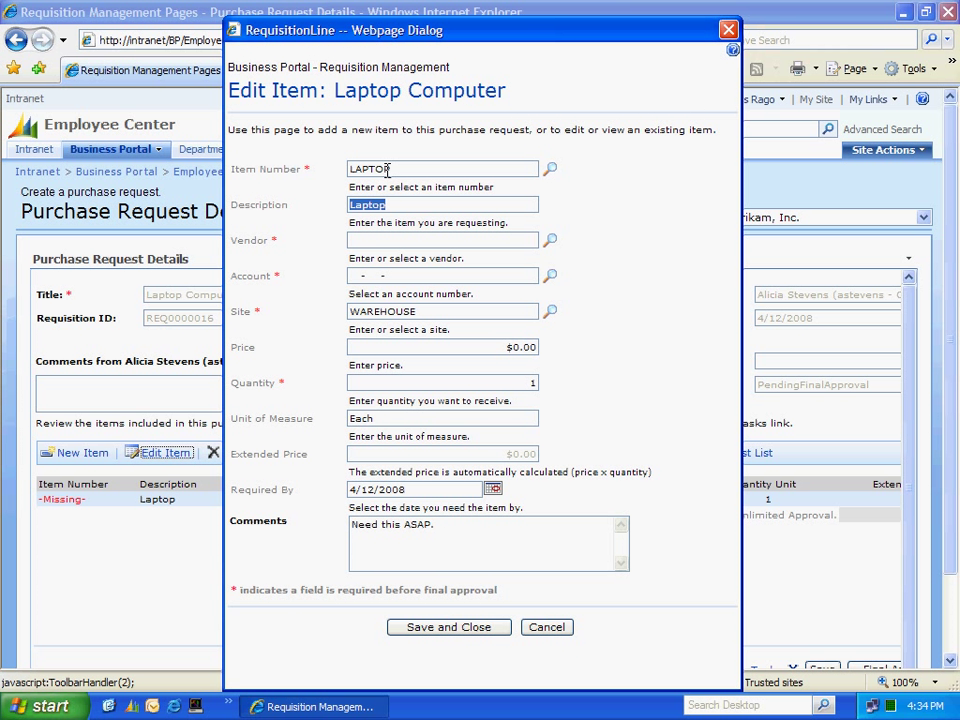
left_click(551, 242)
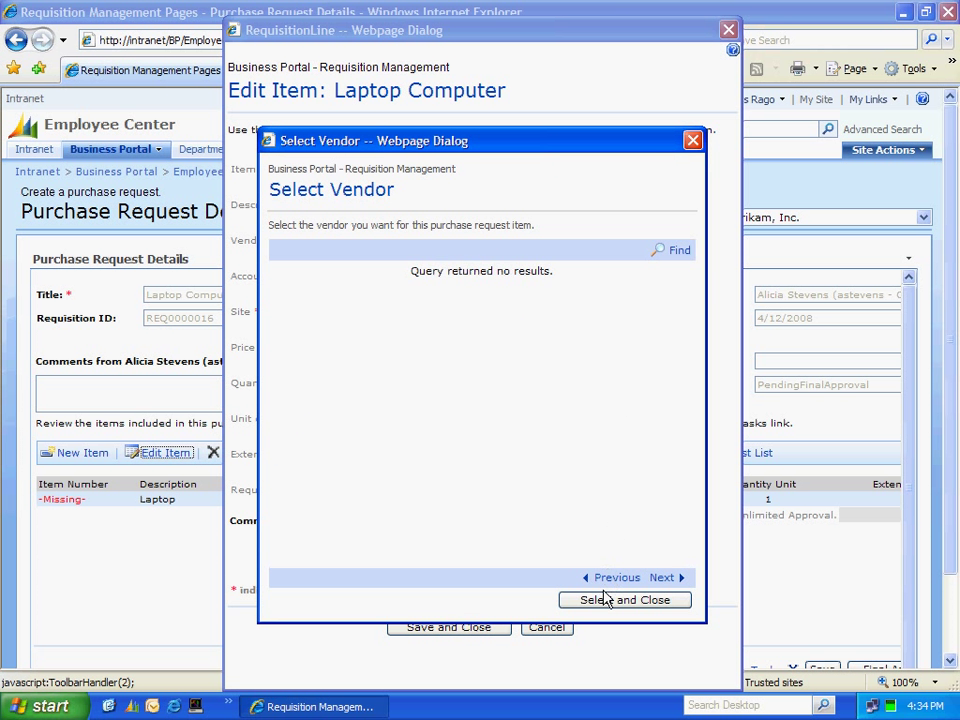
left_click(604, 606)
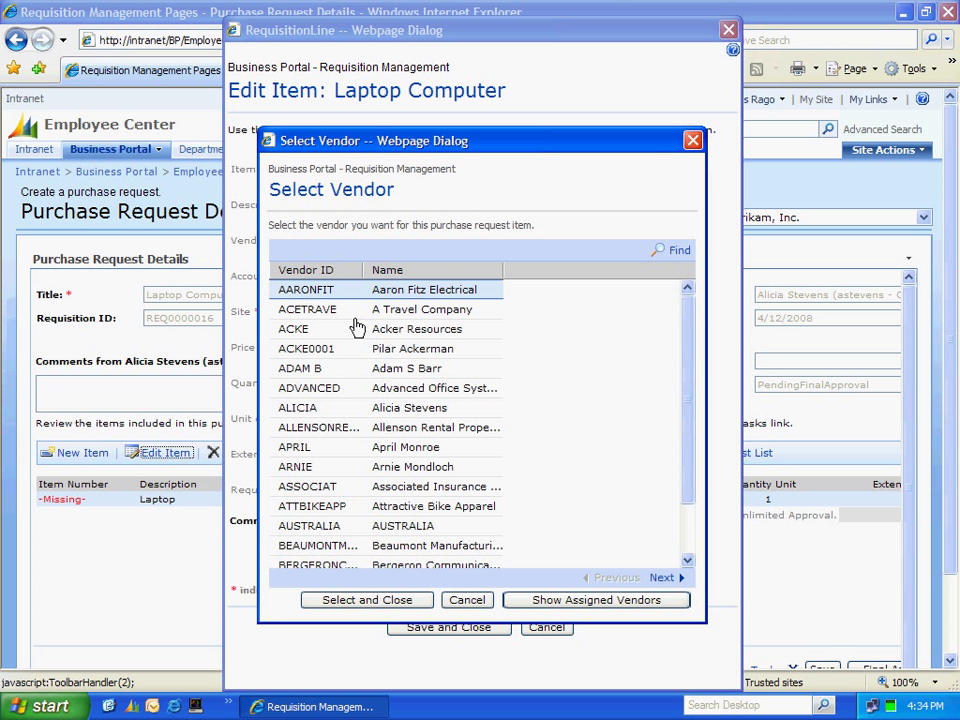
left_click(378, 600)
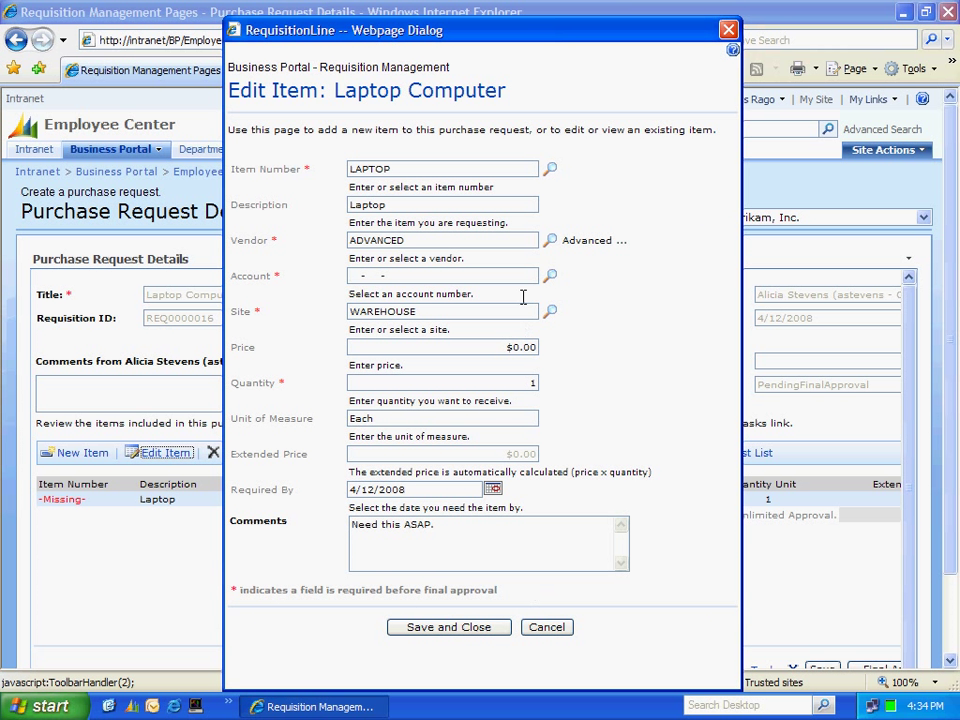
Assign account 000-1590-00 and price $2,125.00 to the line, then save it.
left_click(551, 279)
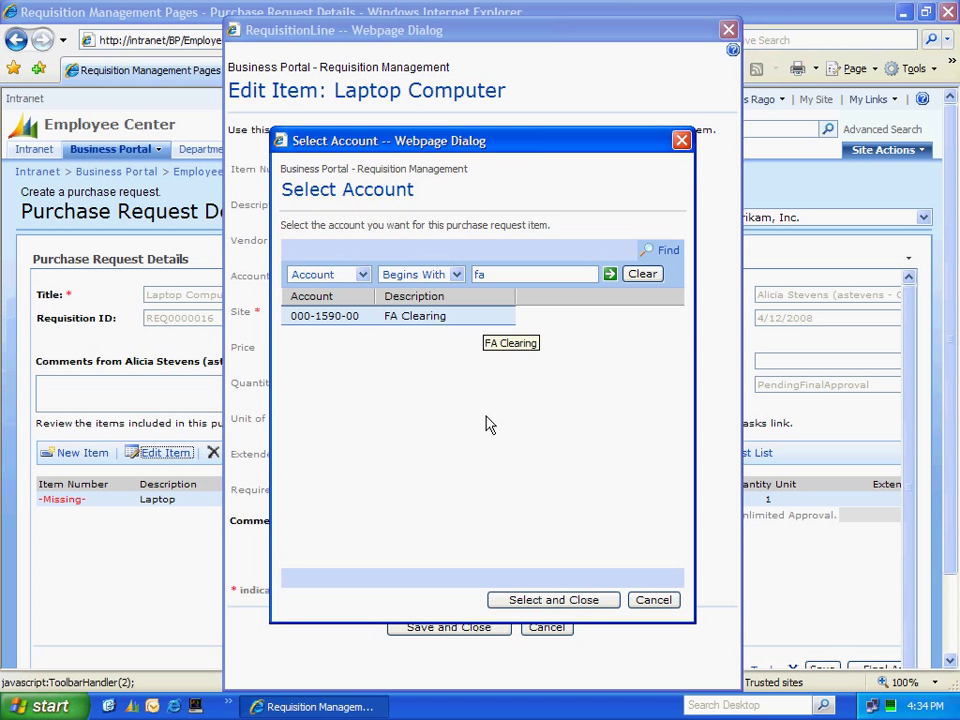
left_click(536, 603)
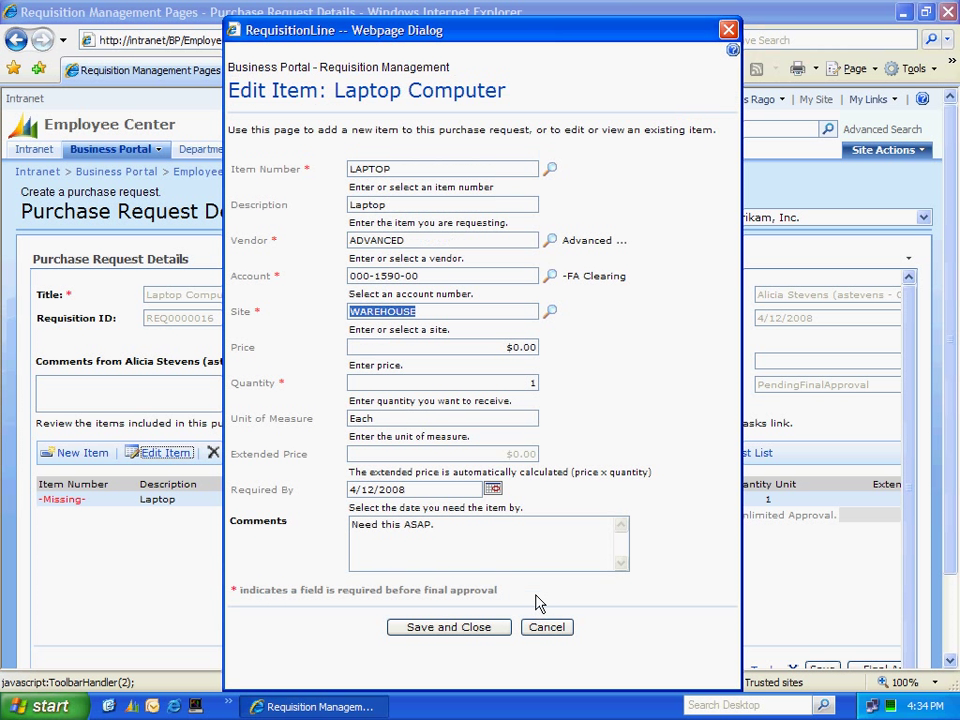
key("Tab")
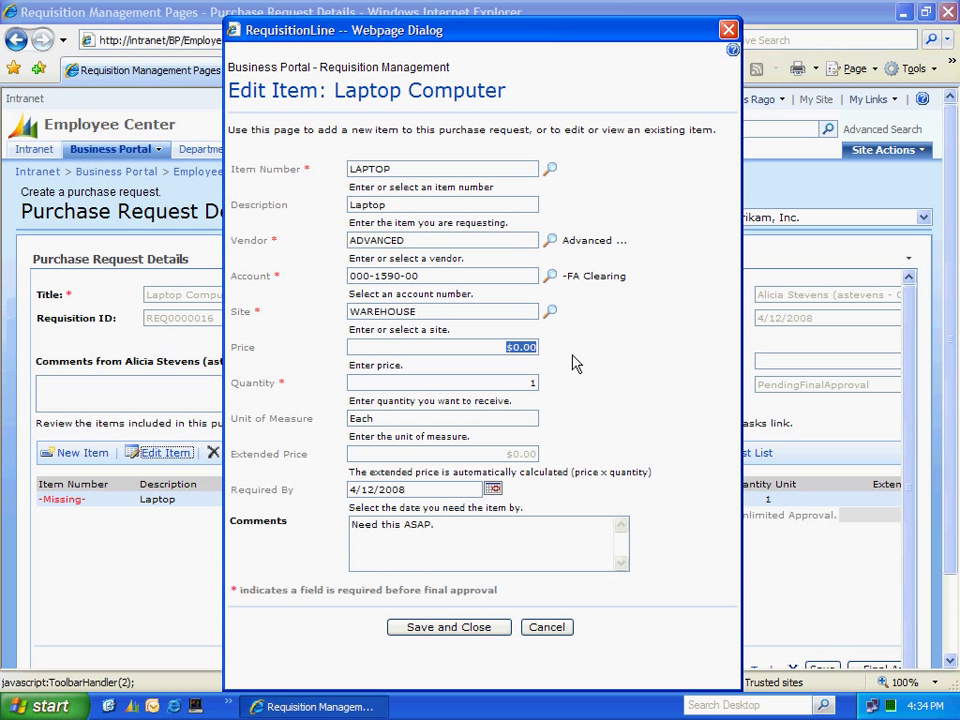
type("2,125.")
key("Tab")
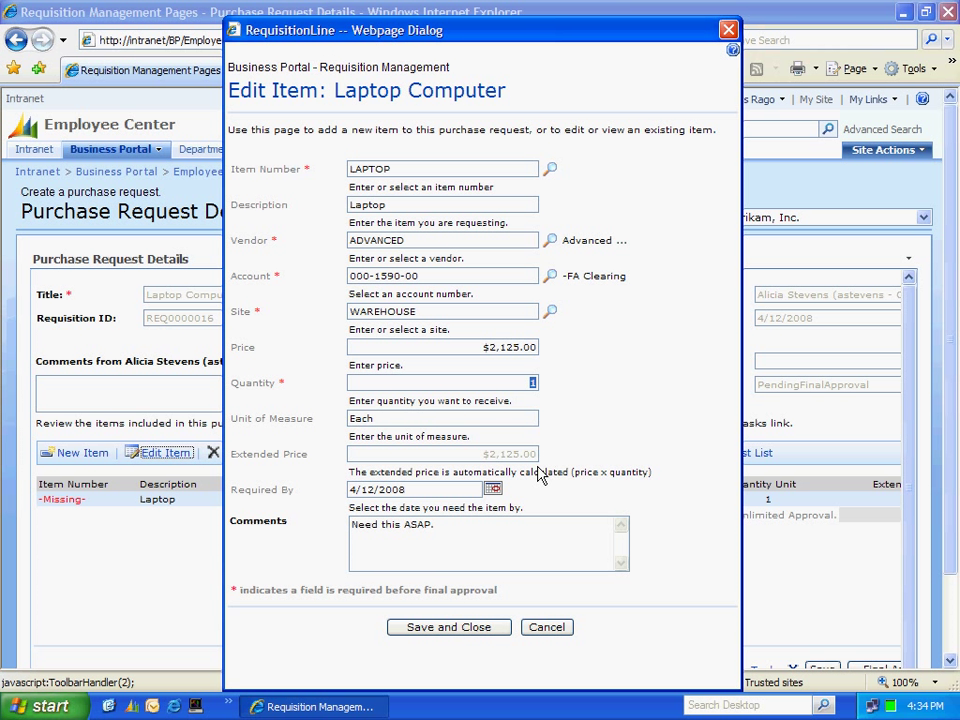
left_click(490, 627)
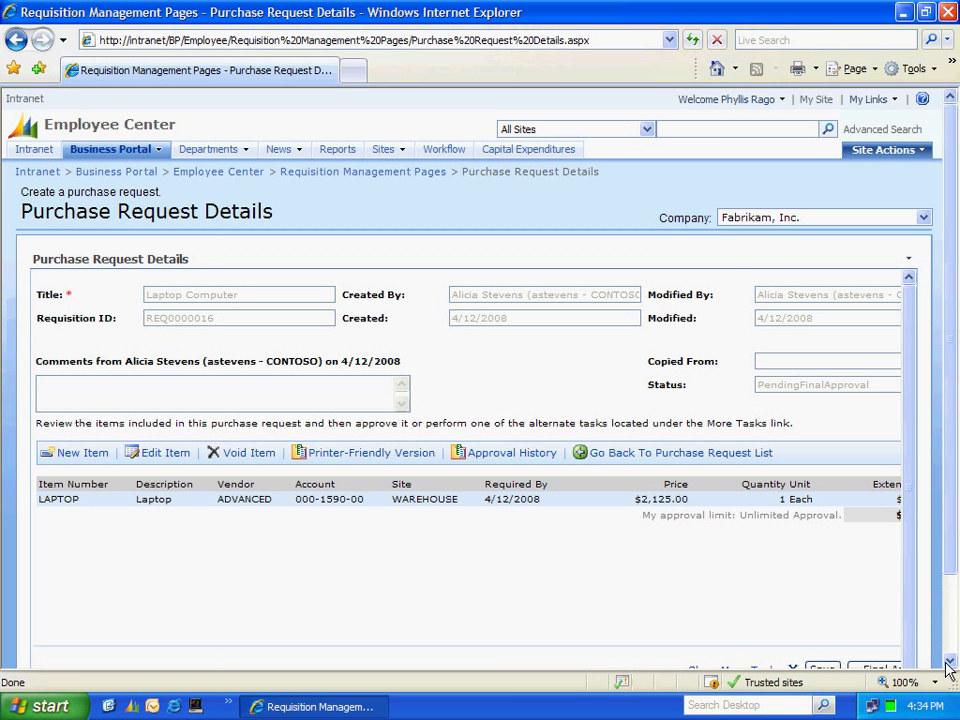
Choose Final Approve for REQ0000016 under More Tasks and submit it.
scroll(948, 663, "down", 2)
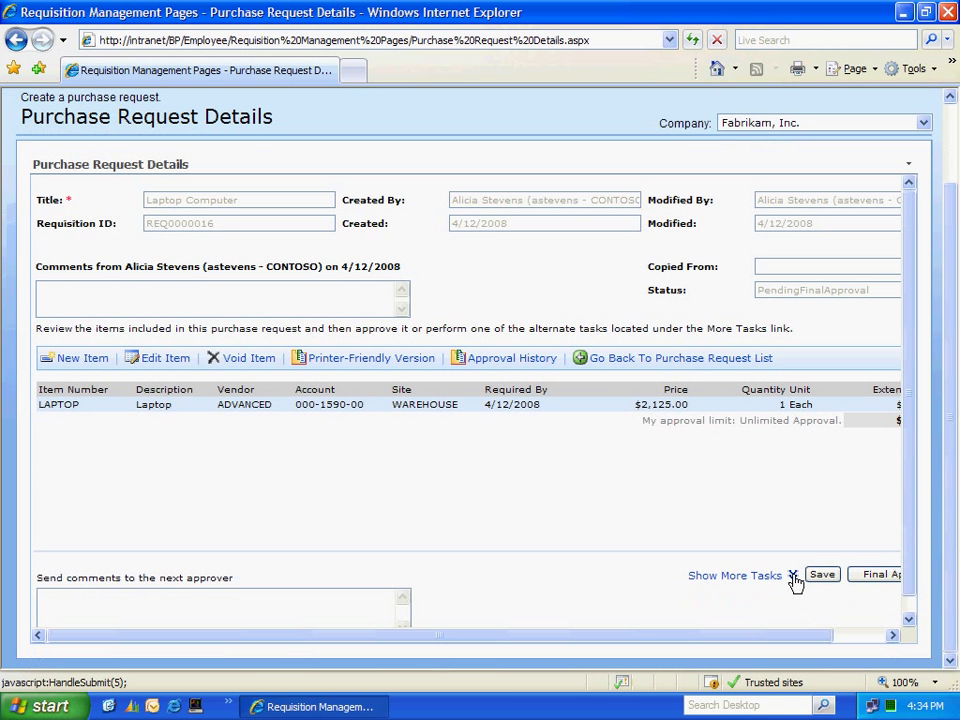
left_click(794, 578)
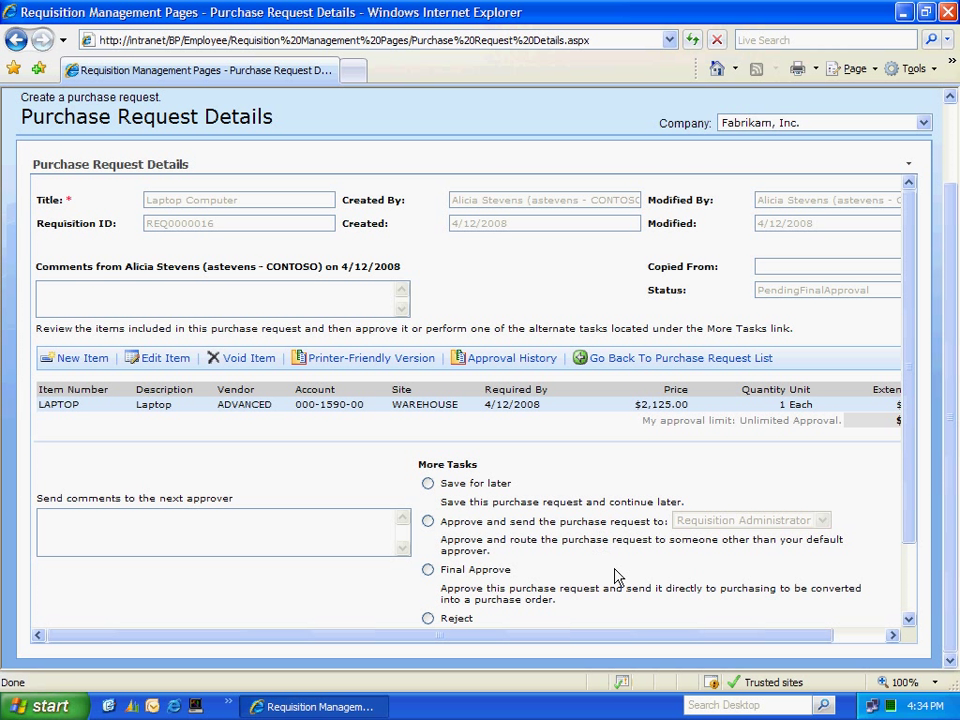
scroll(671, 590, "down", 1)
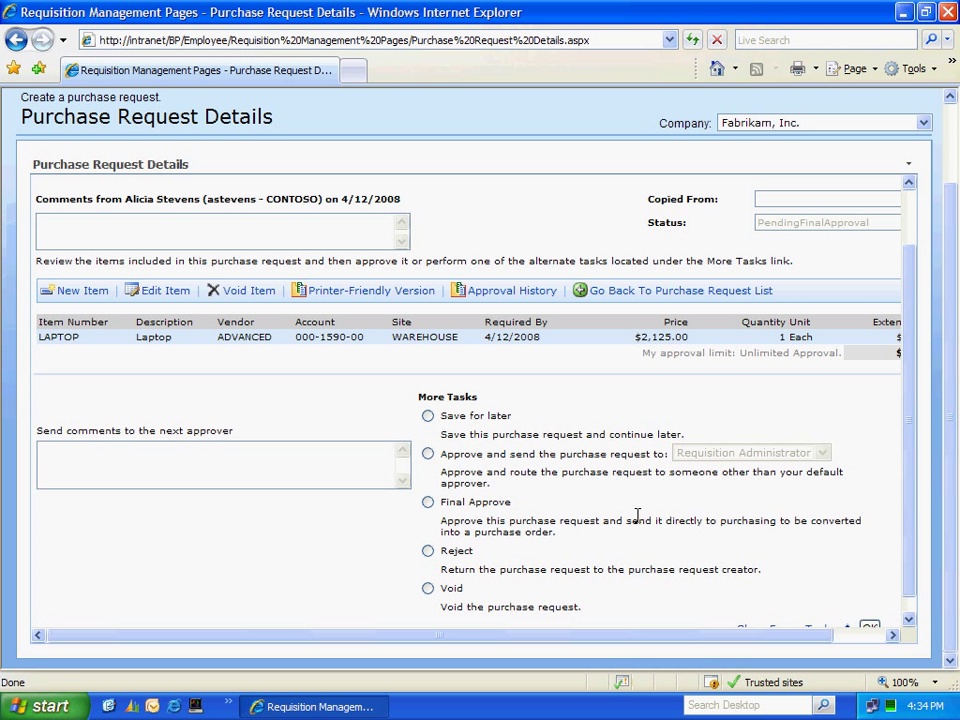
left_click(428, 503)
left_click_drag(754, 636, 810, 636)
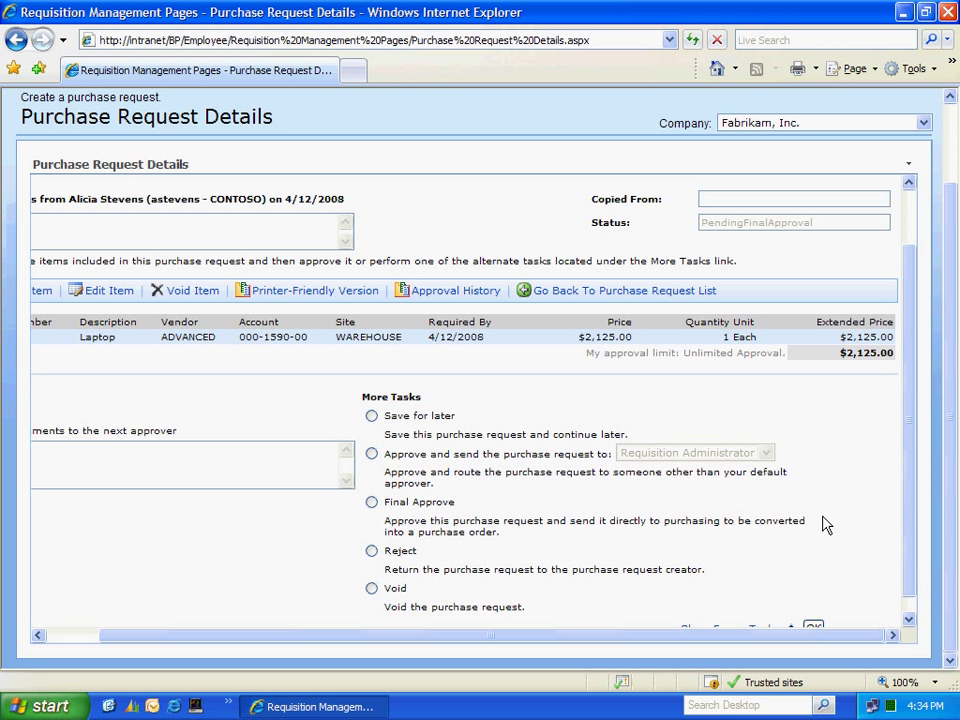
left_click(371, 502)
left_click(909, 620)
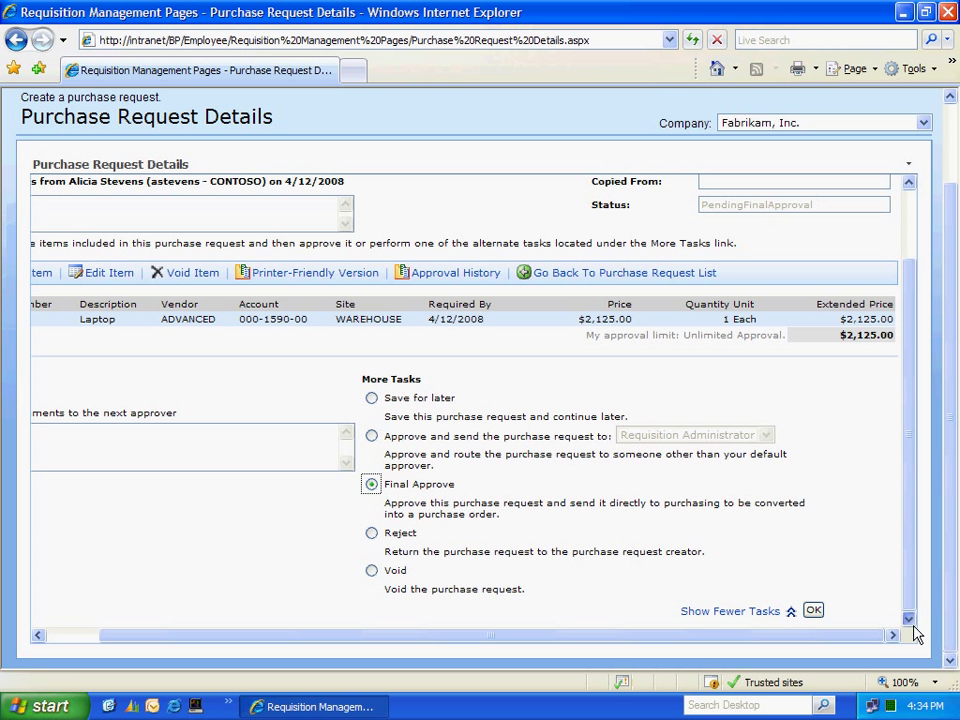
left_click(813, 610)
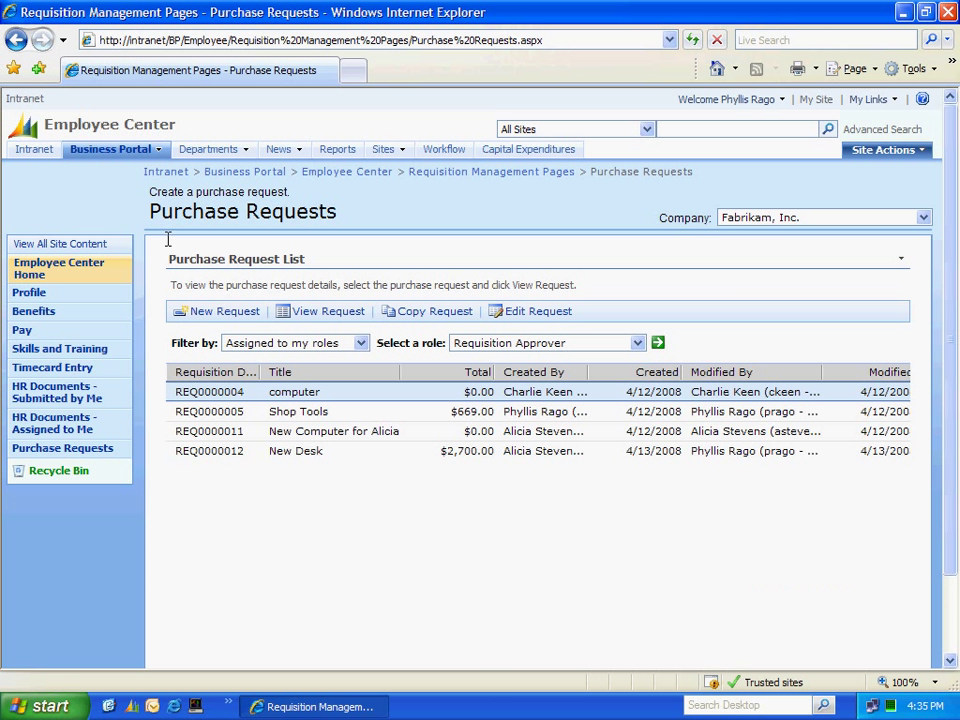
Return to the Home page and sign in as the administrator (System Account).
left_click(93, 157)
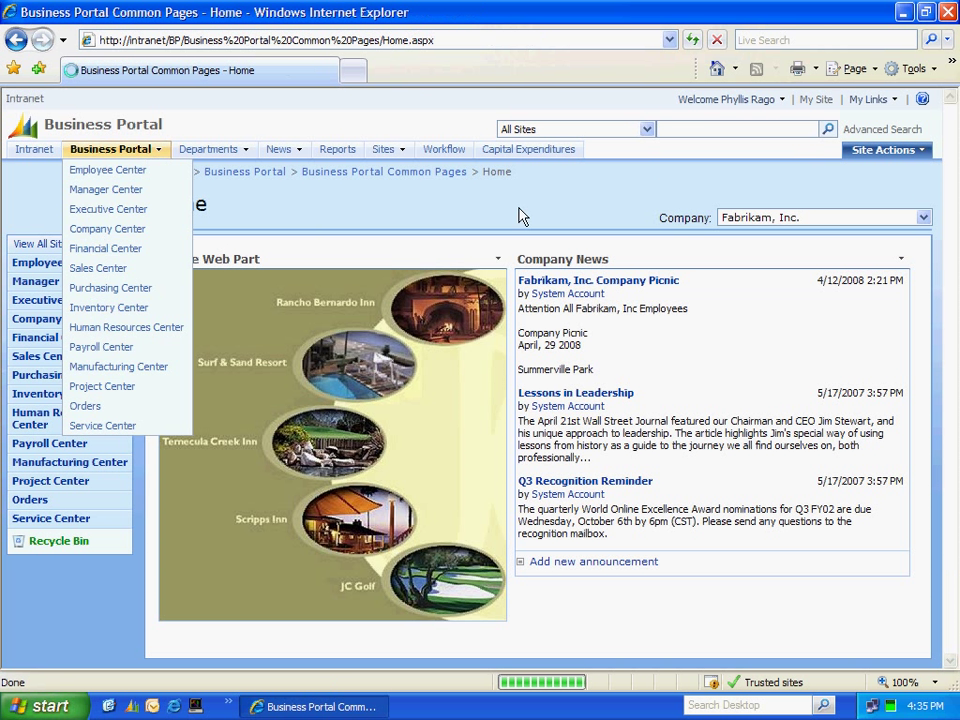
left_click(765, 99)
left_click(781, 168)
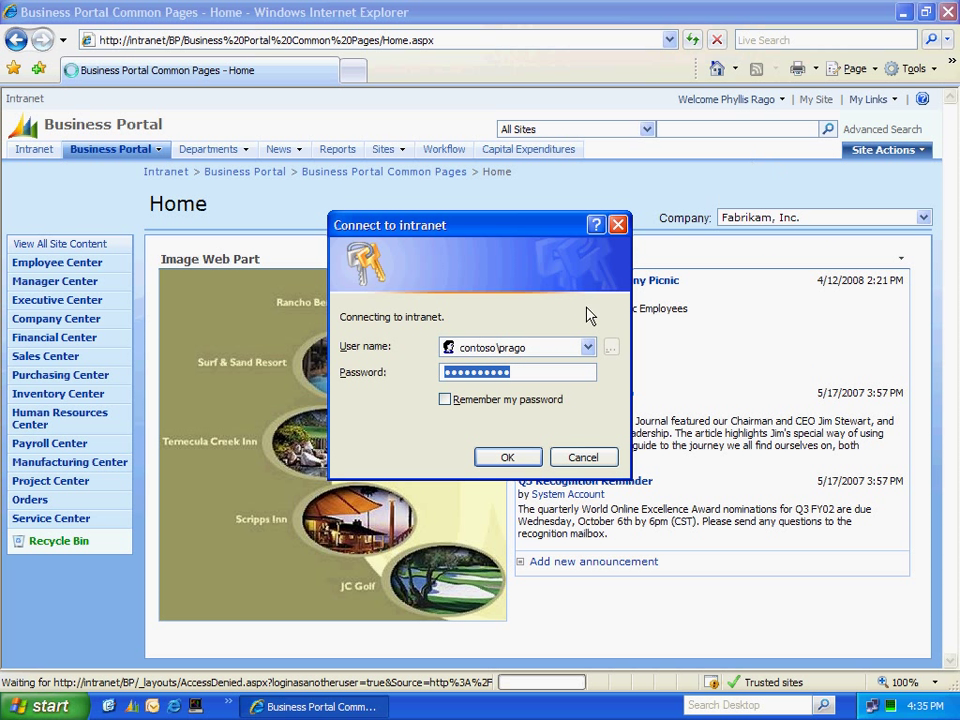
left_click(546, 346)
left_click_drag(546, 346, 501, 354)
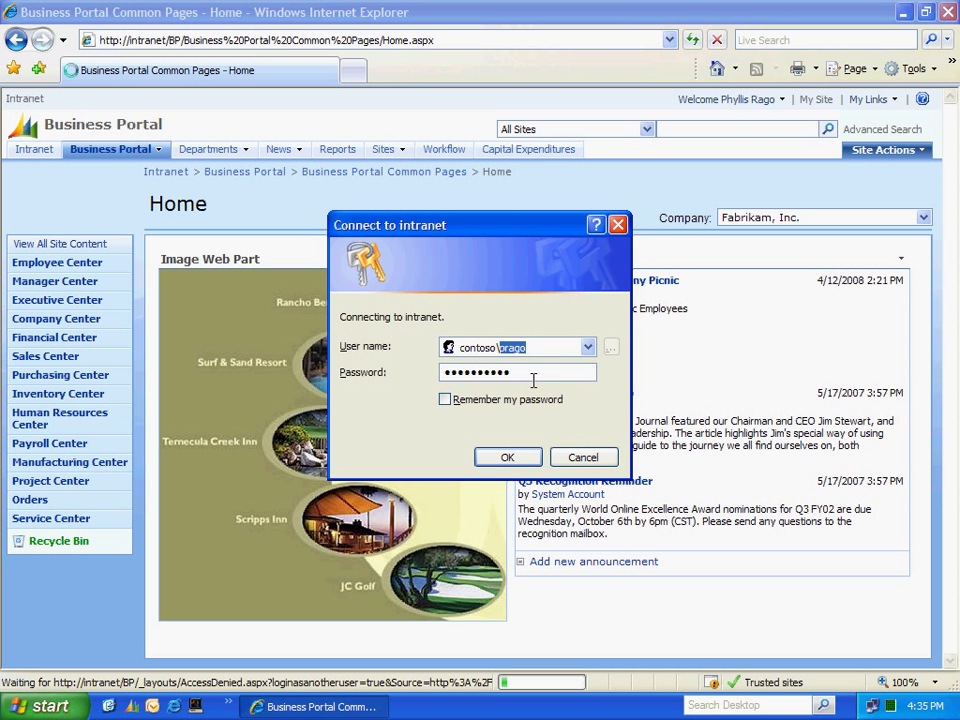
type("admini")
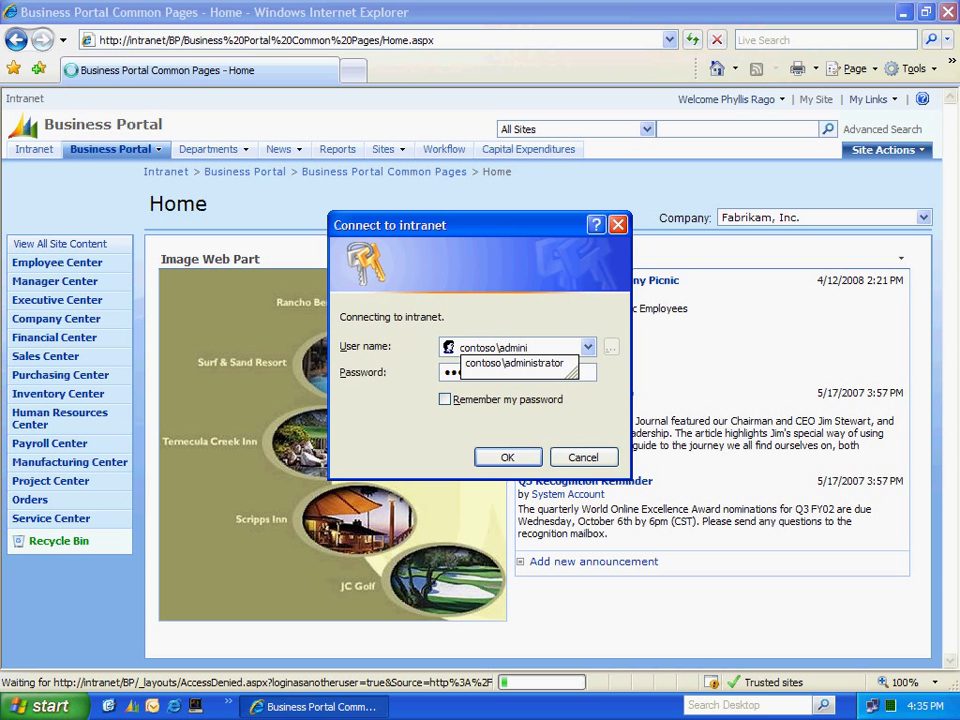
left_click(533, 368)
left_click(507, 457)
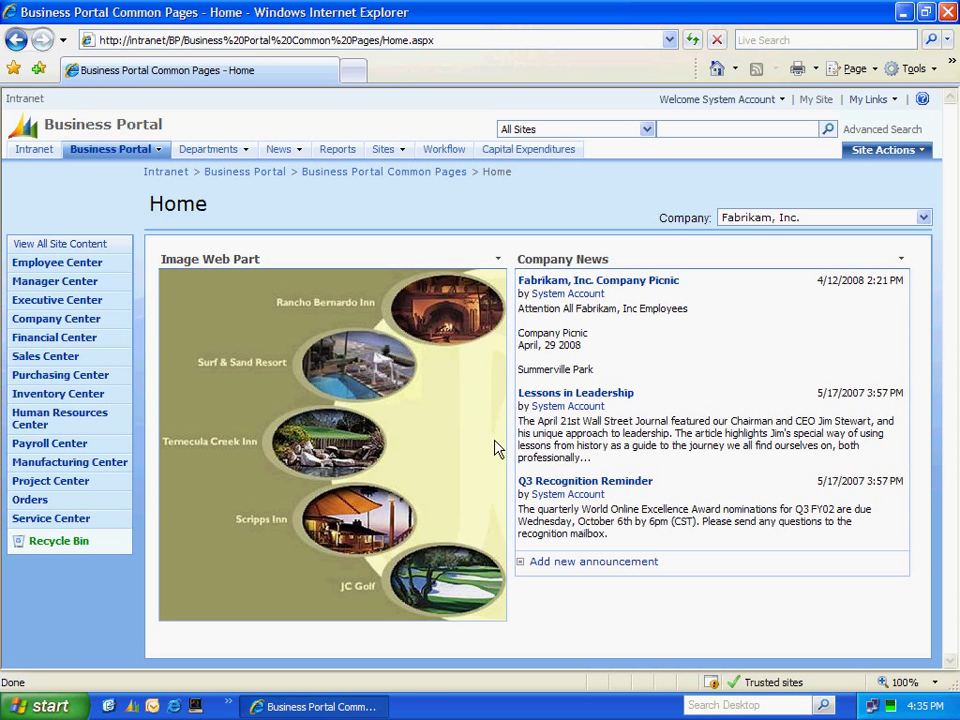
List the requisition lines awaiting conversion, filtered to vendor Advanced Office Systems.
left_click(83, 377)
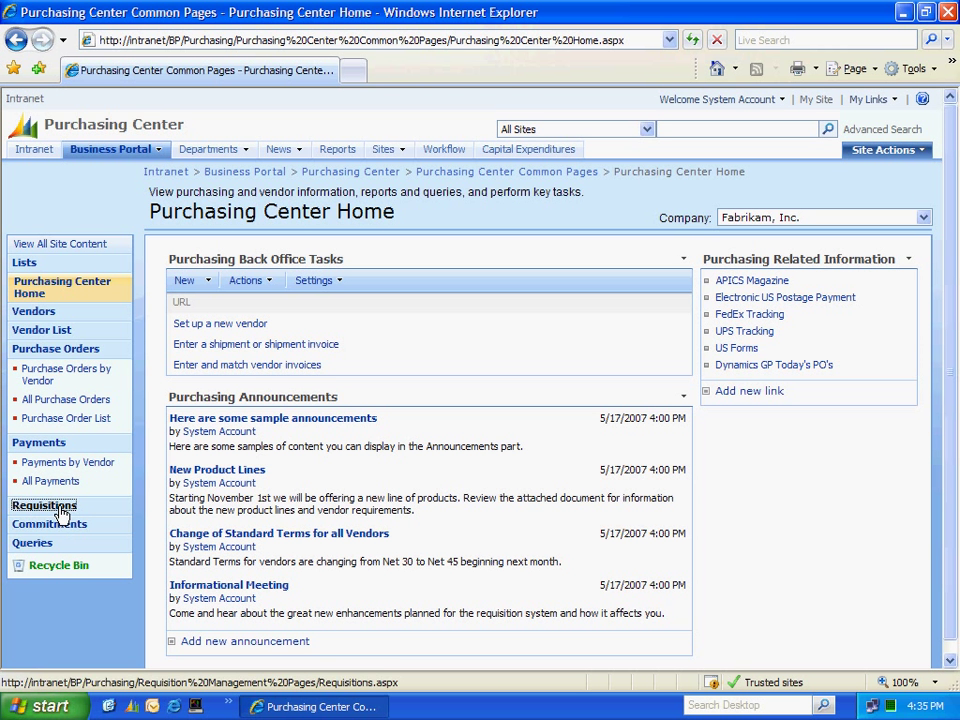
left_click(60, 514)
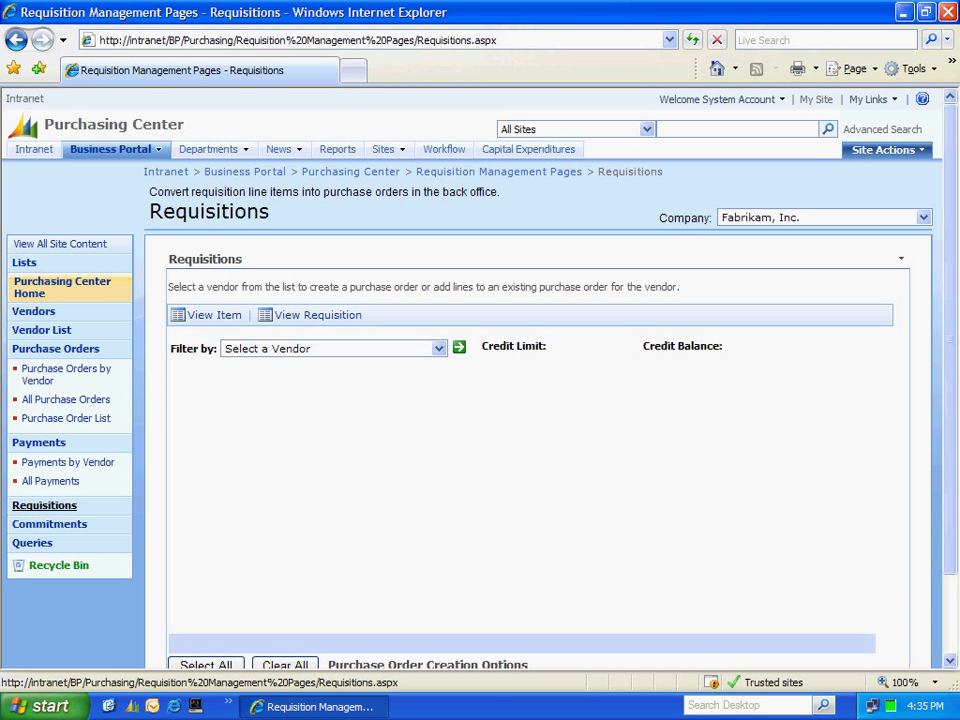
left_click(439, 350)
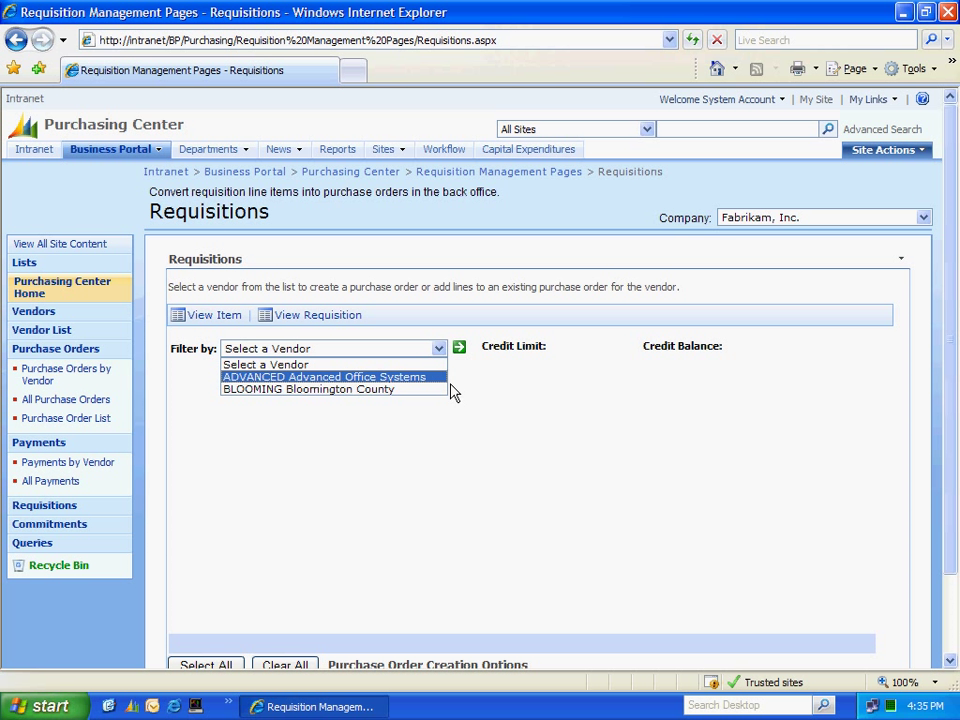
left_click(400, 377)
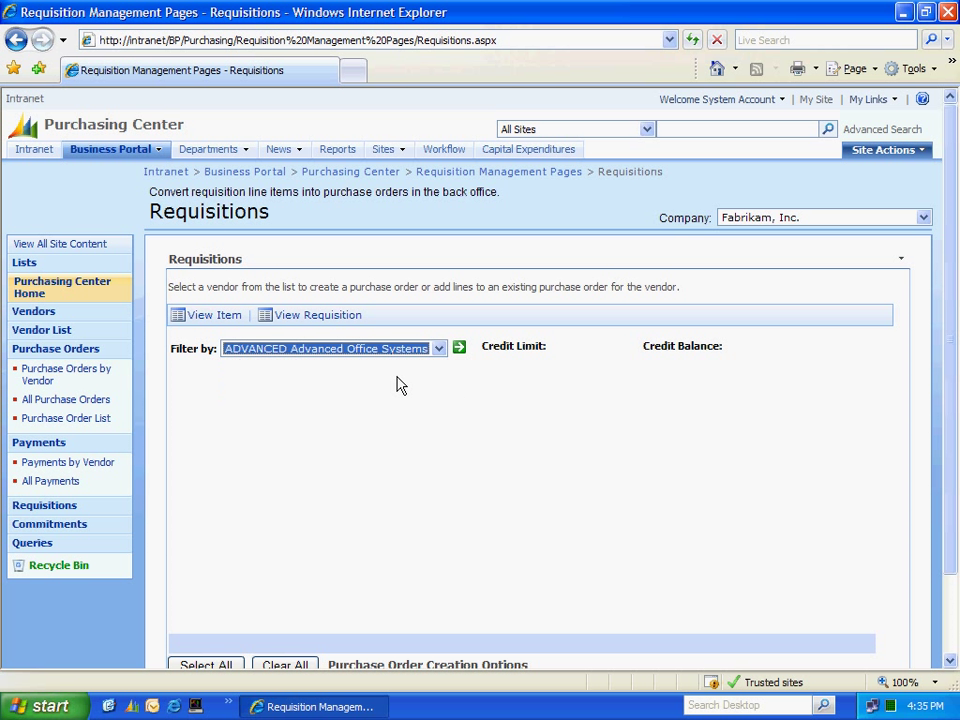
left_click(460, 350)
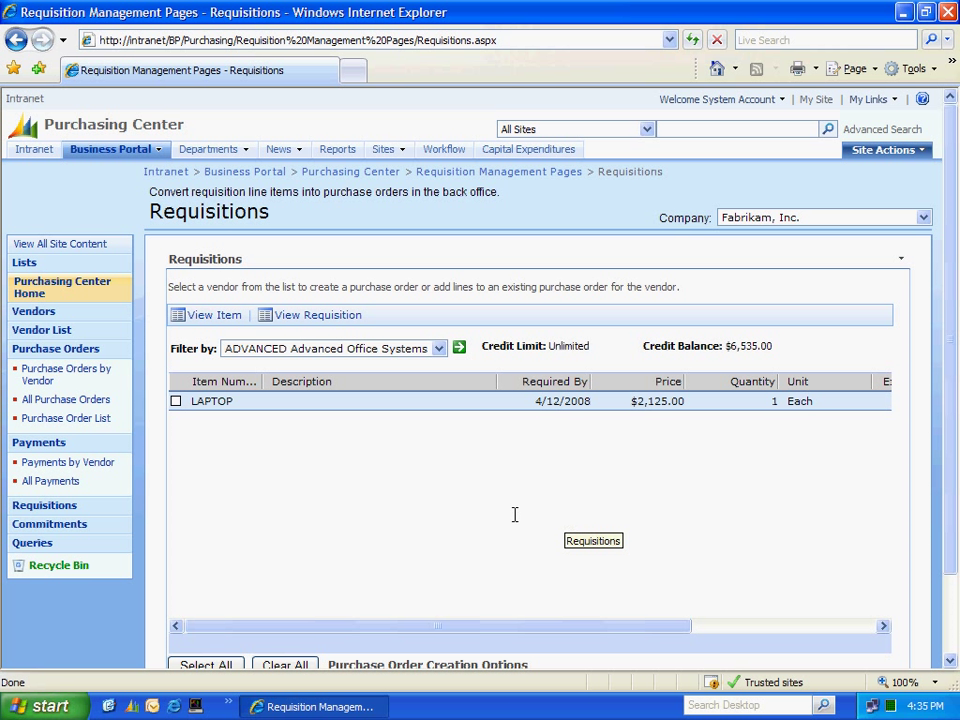
Convert the LAPTOP line into purchase order PO2129 and close the confirmation.
scroll(515, 514, "down", 2)
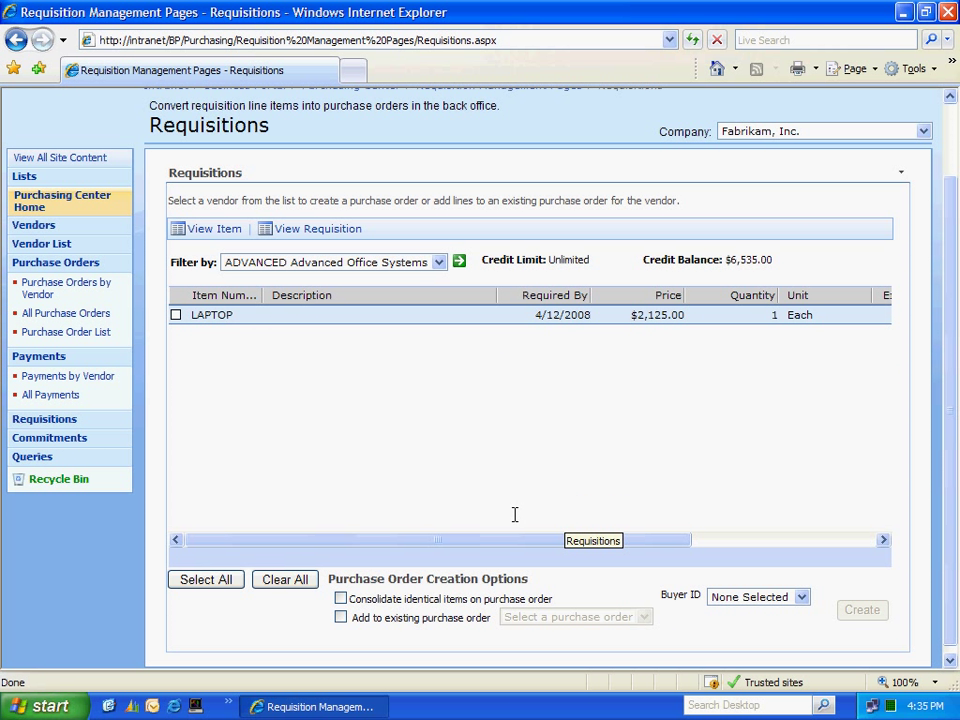
left_click(176, 315)
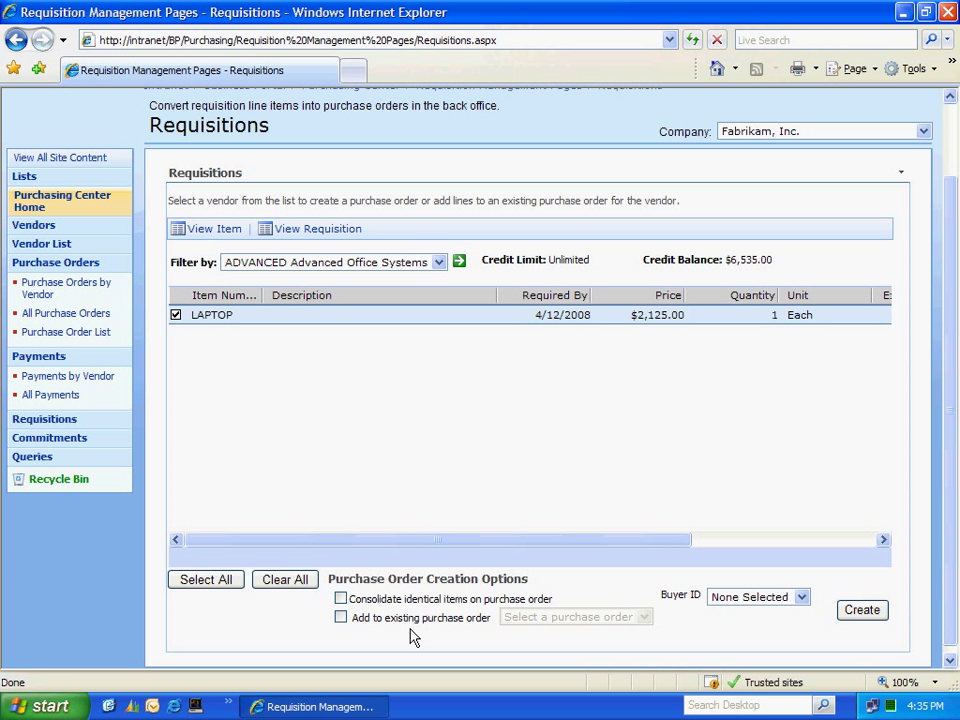
left_click(865, 621)
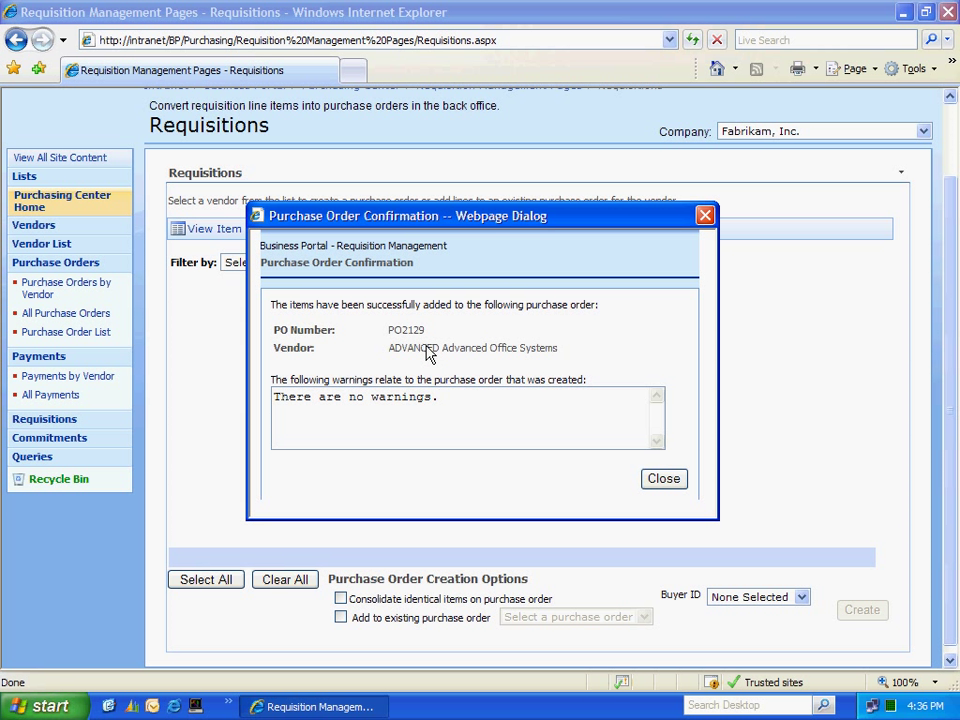
left_click(664, 480)
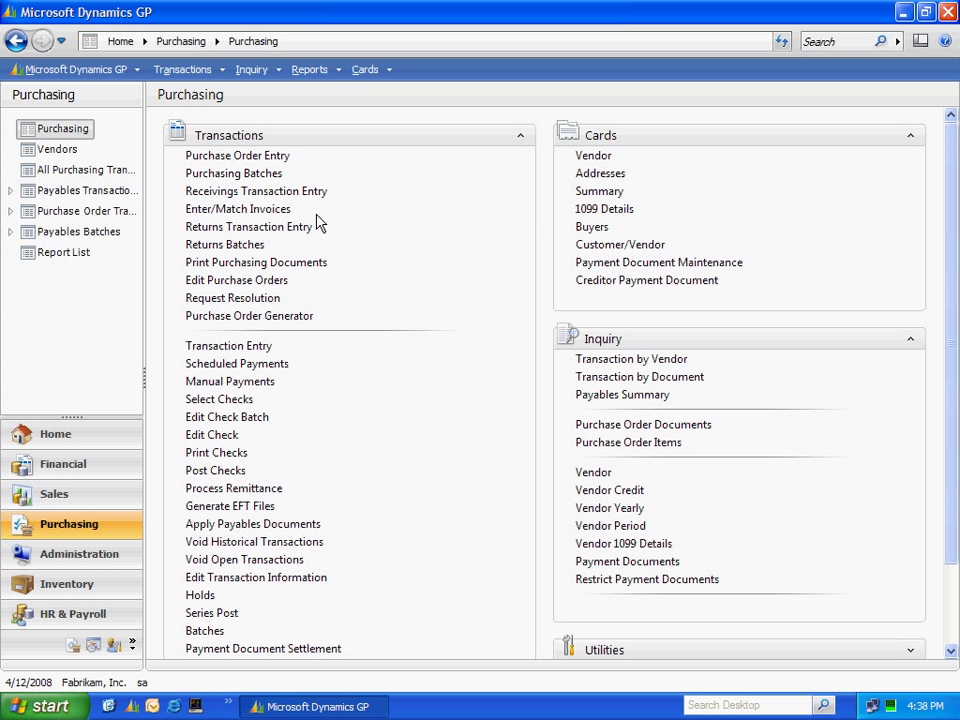
Show PO2129 in Purchase Order Entry and open the LAPTOP line's item details.
left_click(254, 160)
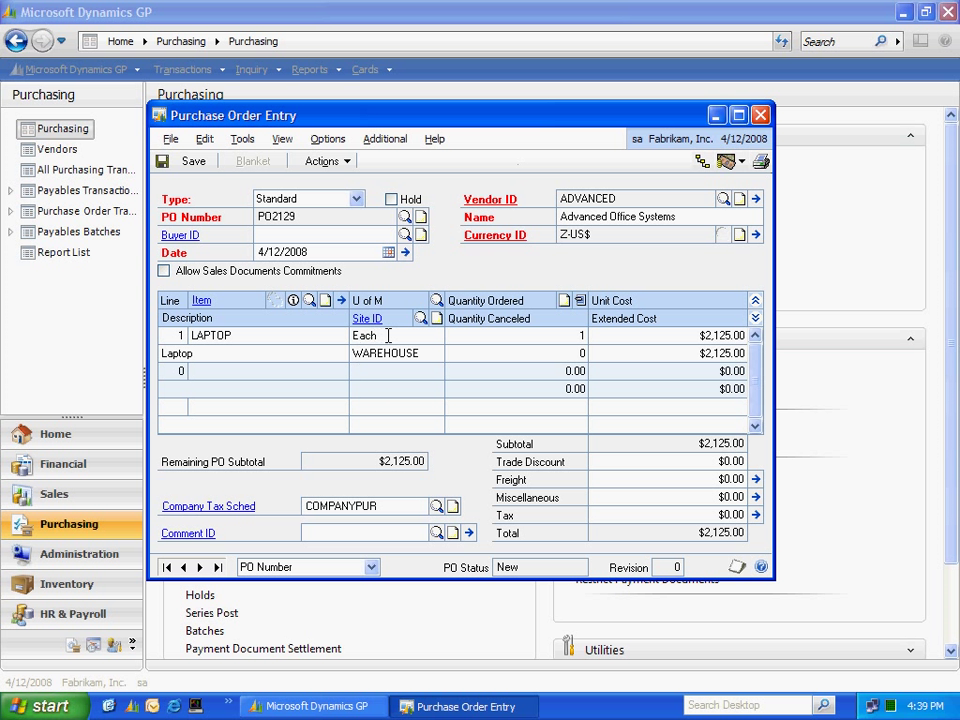
left_click(384, 337)
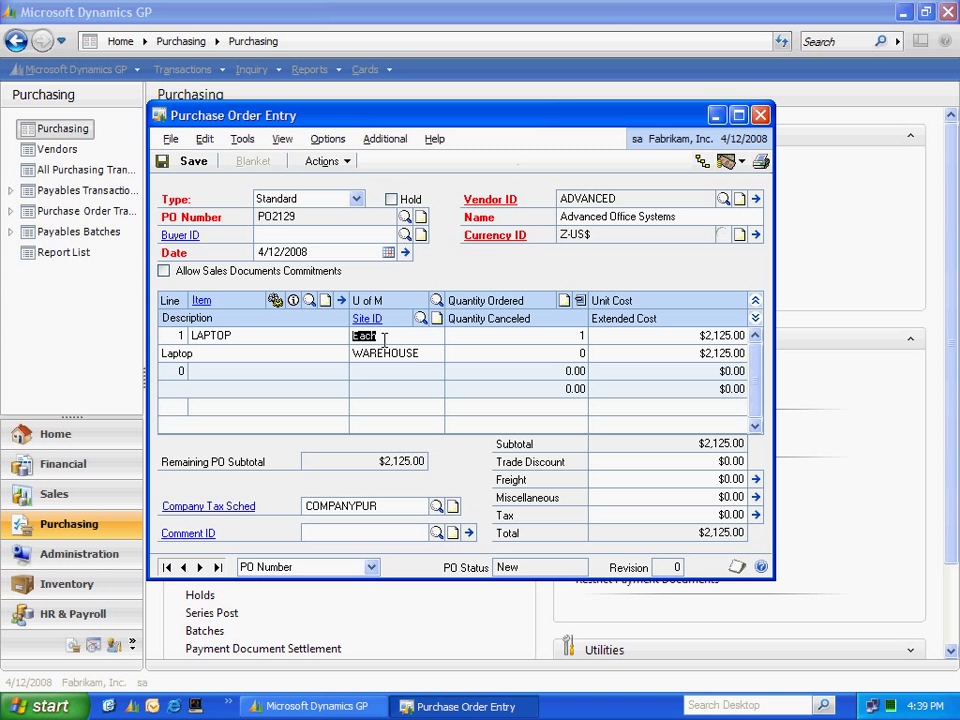
left_click(341, 300)
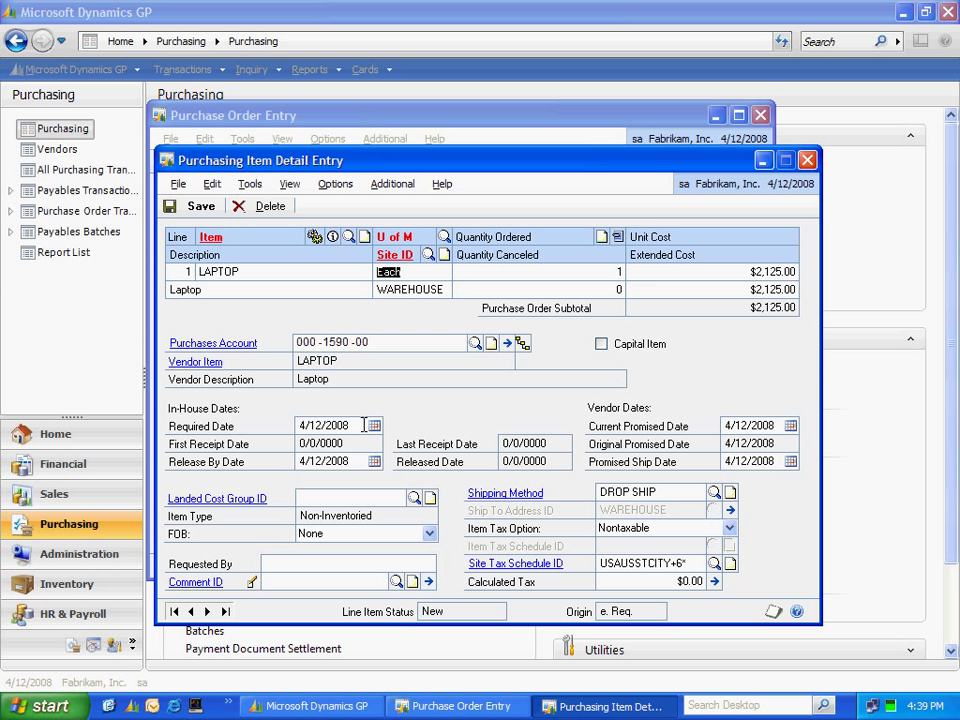
left_click(428, 581)
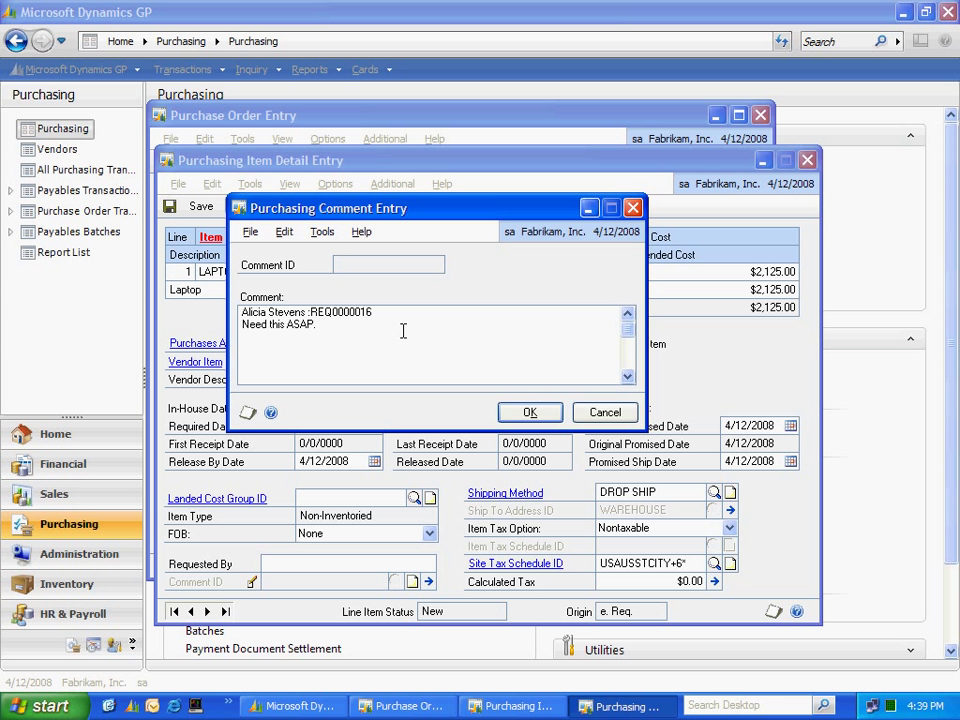
left_click(530, 414)
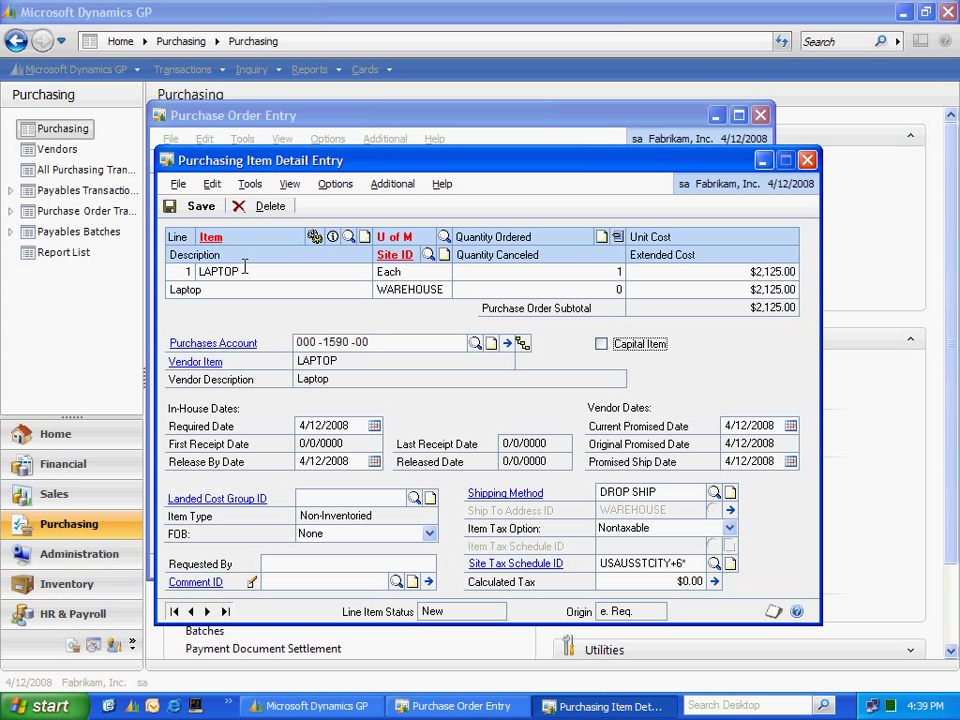
left_click(197, 208)
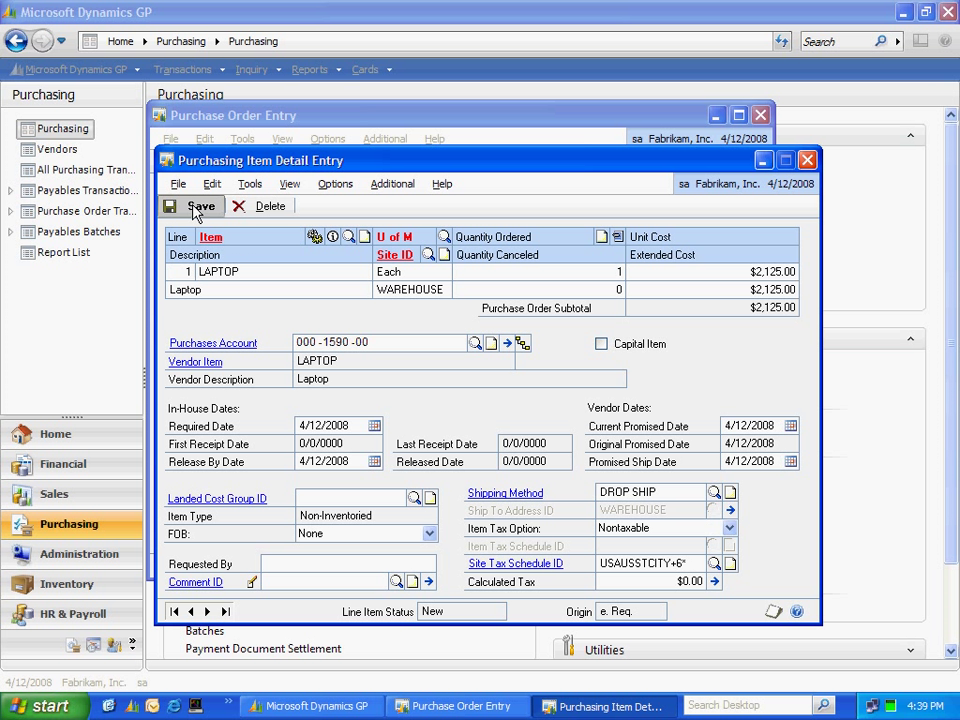